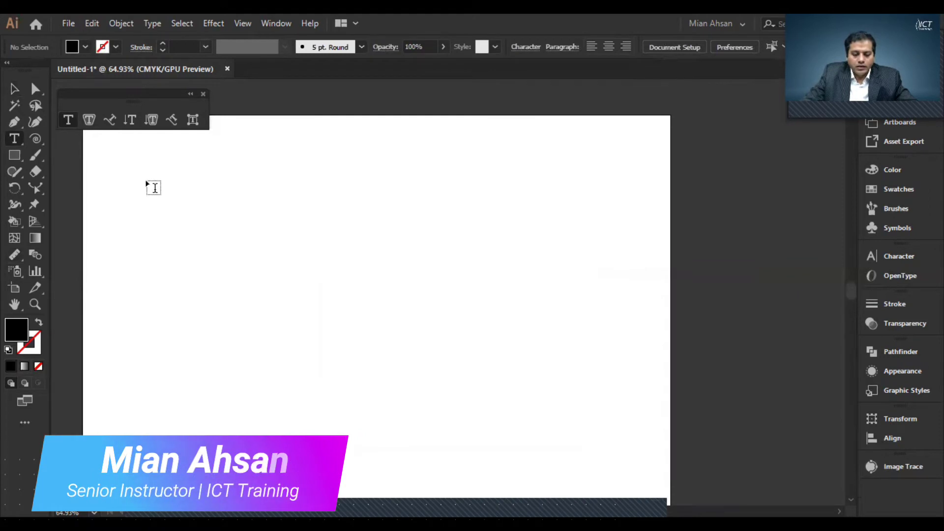
# Step: Add point text near the artboard's upper-left corner: "Learn Illustrator with", the instructor's name, "@ ICT Trainings for more Information call", and the phone number
pyautogui.click(153, 187)
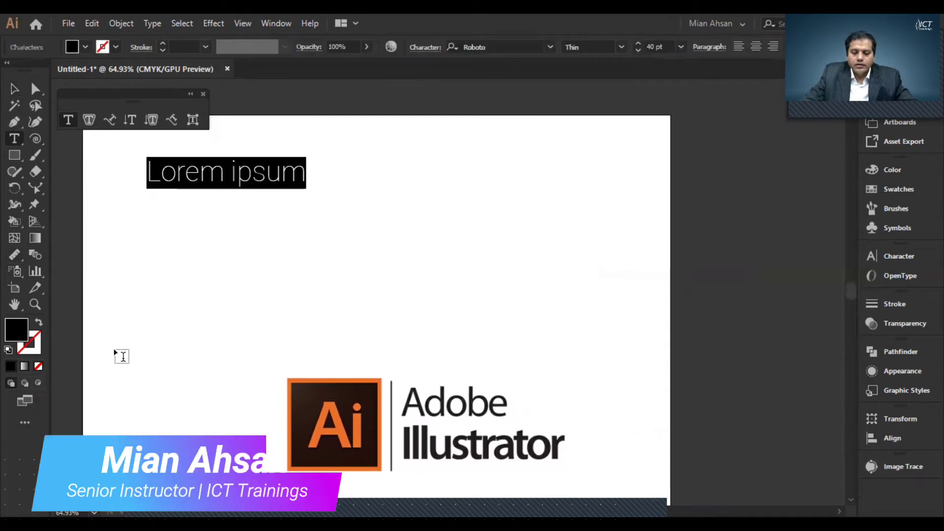
pyautogui.press('Escape')
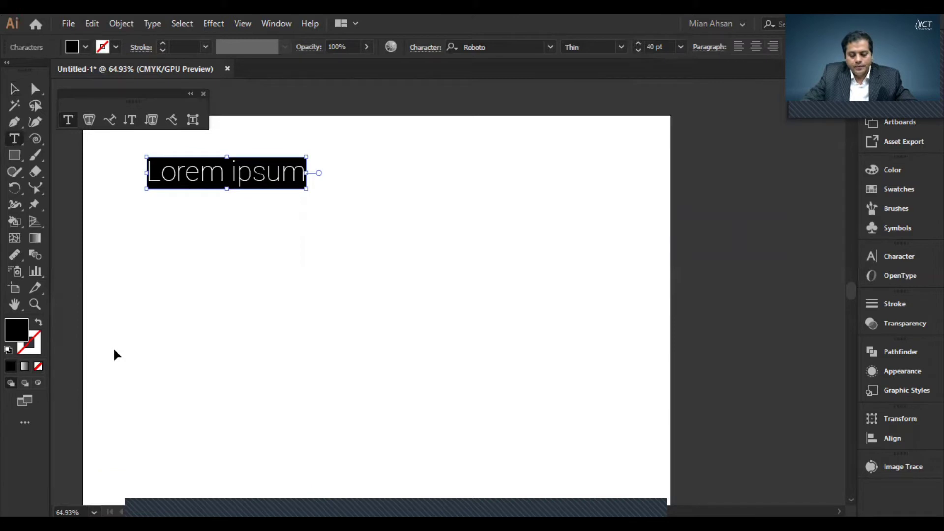
pyautogui.write('Learn Illustrator with Mian Ahsan @ ICT Trainings for more')
pyautogui.keyDown('ctrl'); pyautogui.click(113, 347); pyautogui.keyUp('ctrl')
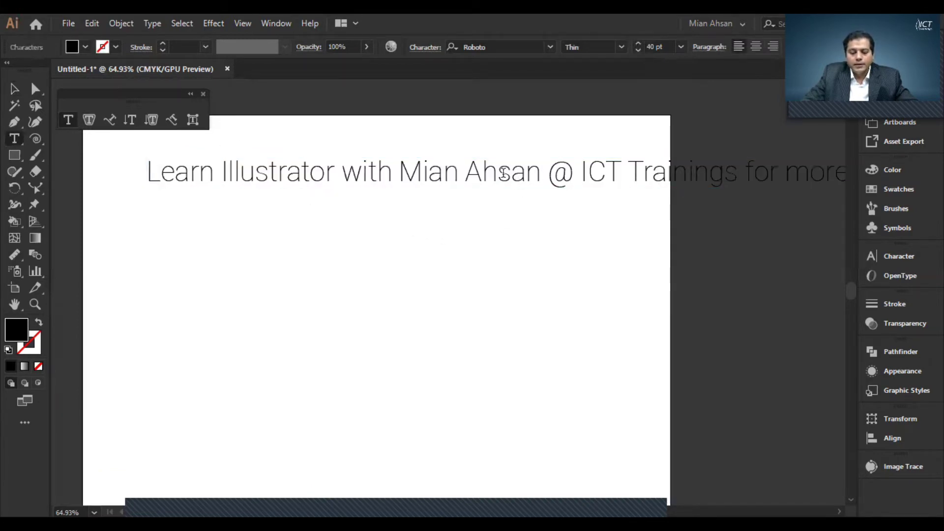
# Step: Break the text into five lines before the instructor's name, "@", "for" and "call", and move the block slightly down and left
pyautogui.click(398, 172)
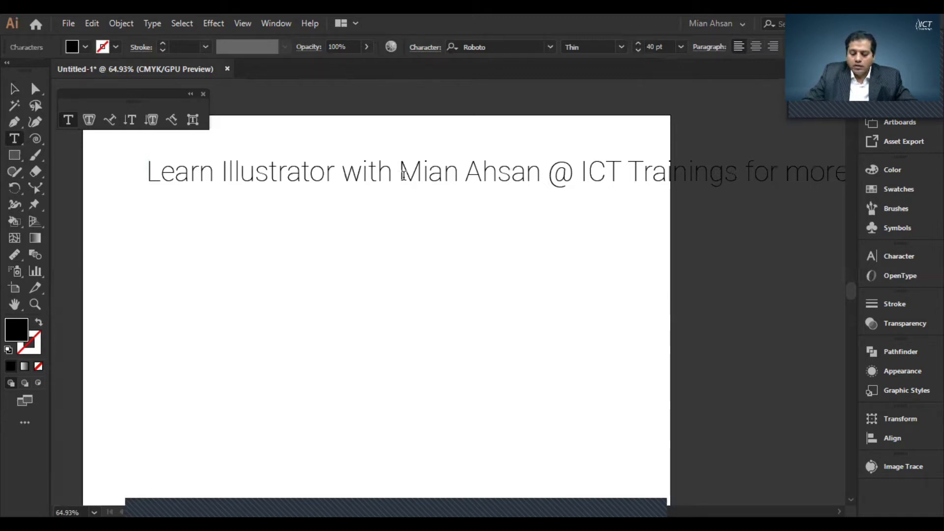
pyautogui.press('Return')
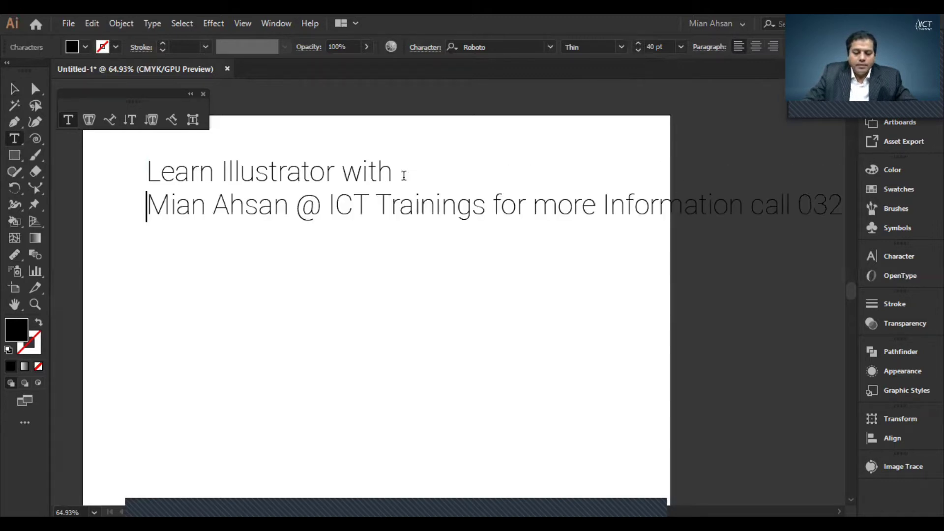
pyautogui.click(299, 204)
pyautogui.press('Return')
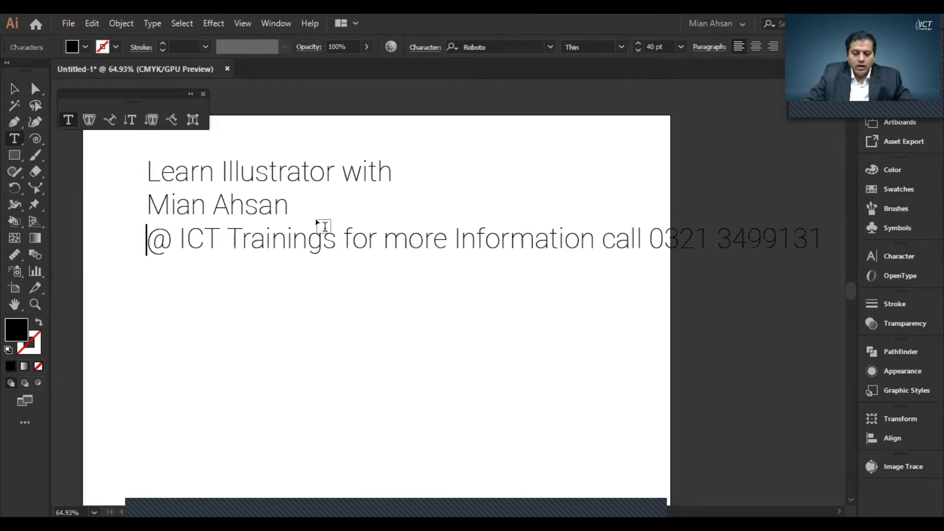
pyautogui.click(347, 241)
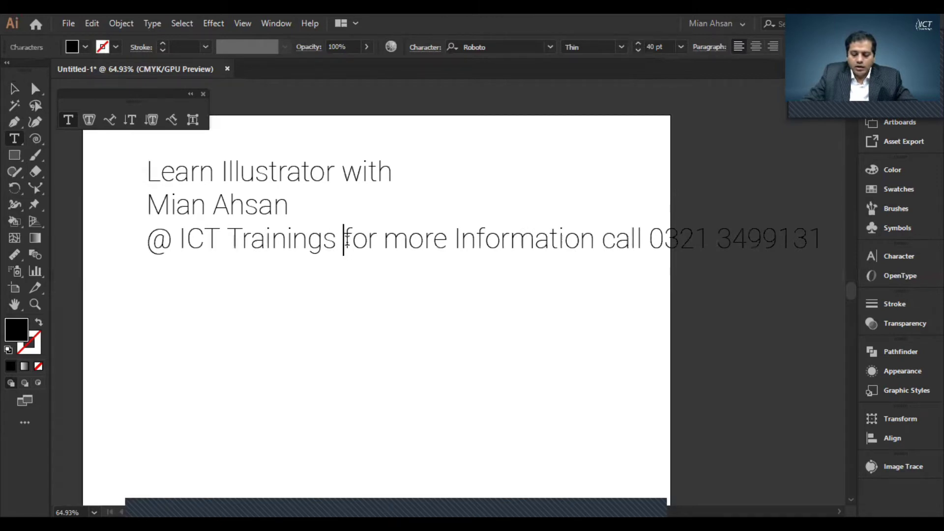
pyautogui.press('Return')
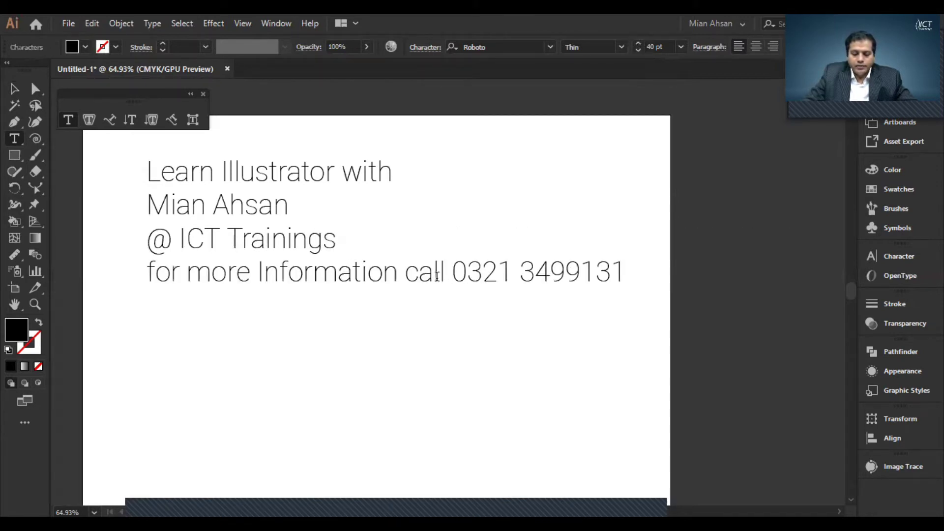
pyautogui.click(407, 274)
pyautogui.press('Return')
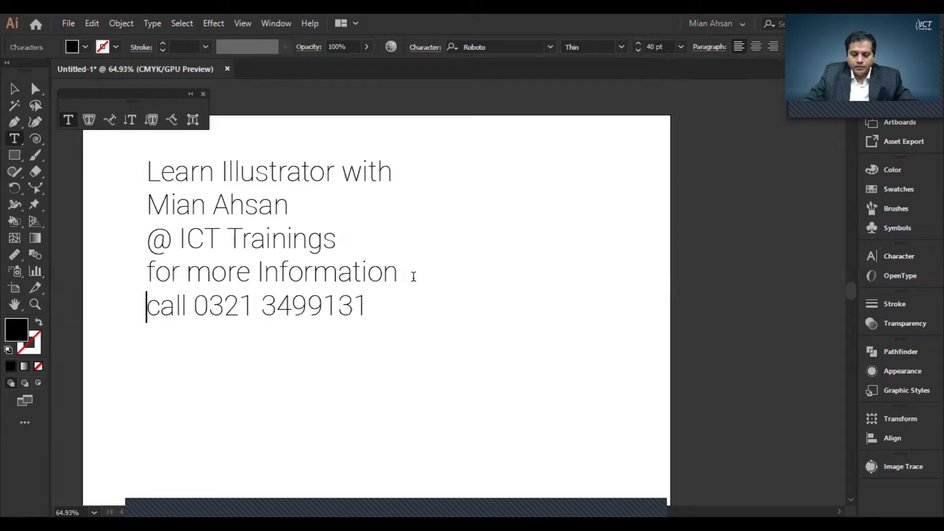
pyautogui.click(13, 89)
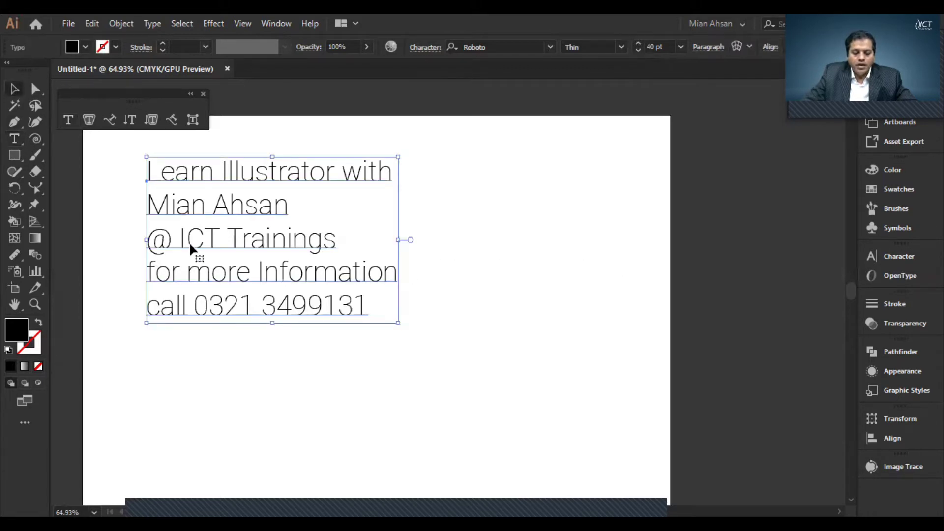
pyautogui.moveTo(189, 241); pyautogui.dragTo(162, 291)
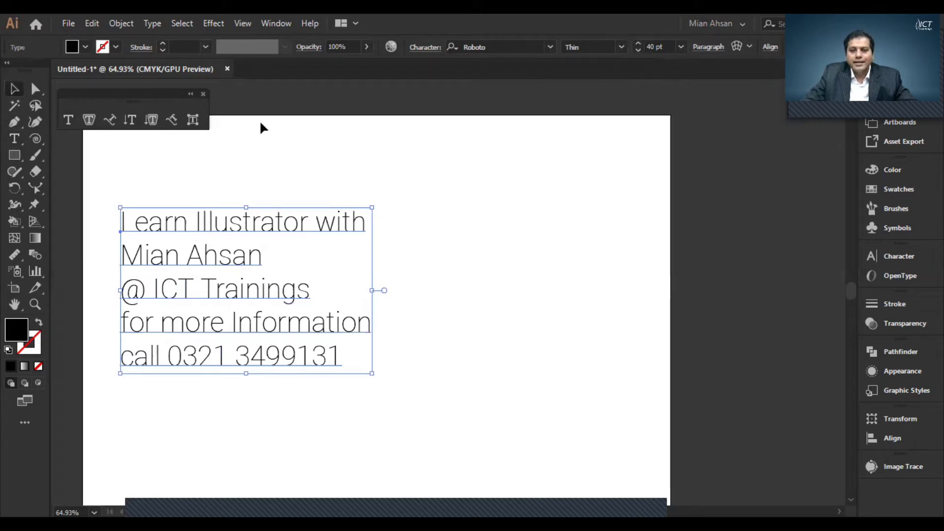
# Step: Show the Character panel and float it on the artboard beside the text block, separate from the OpenType panel
pyautogui.click(262, 22)
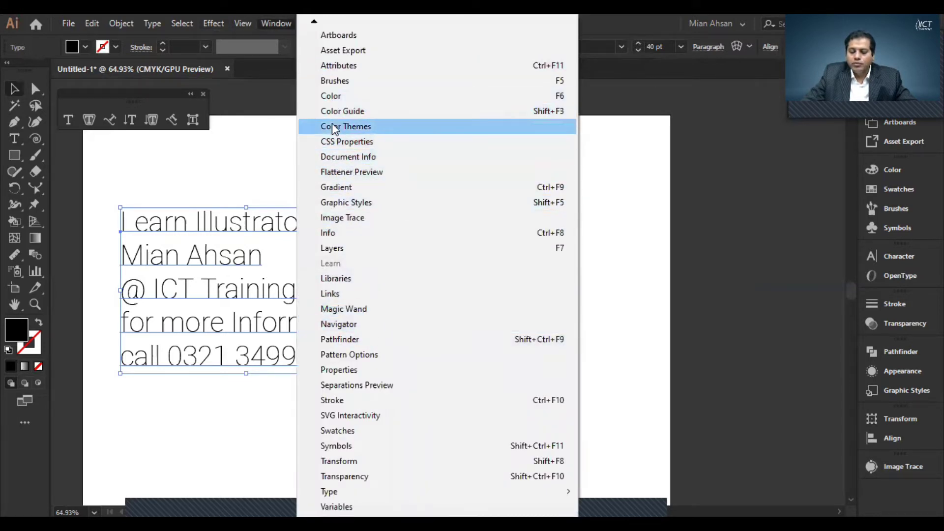
pyautogui.moveTo(443, 491)
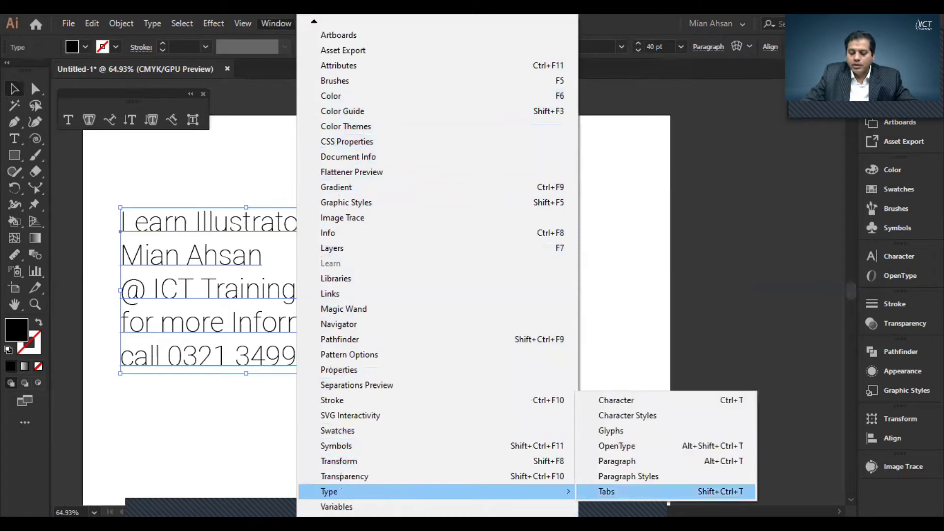
pyautogui.click(615, 399)
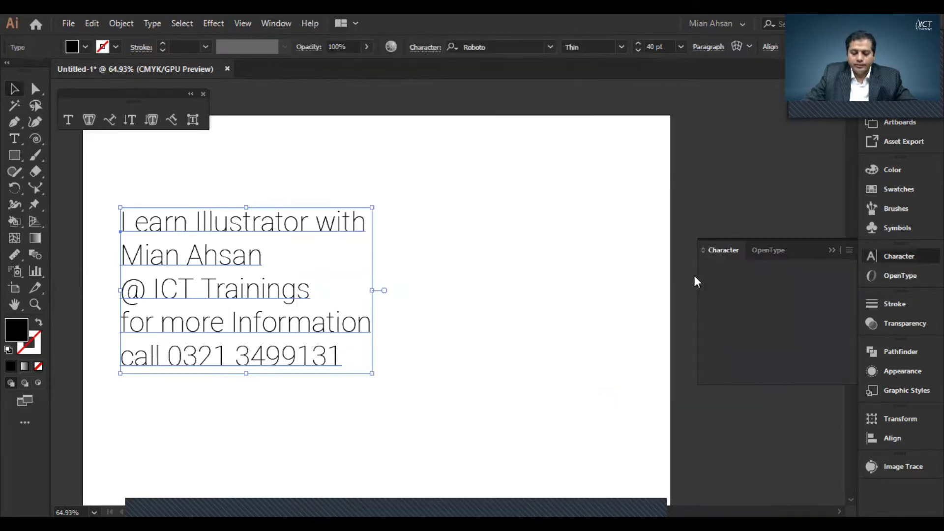
pyautogui.moveTo(721, 249); pyautogui.dragTo(486, 167)
pyautogui.click(833, 251)
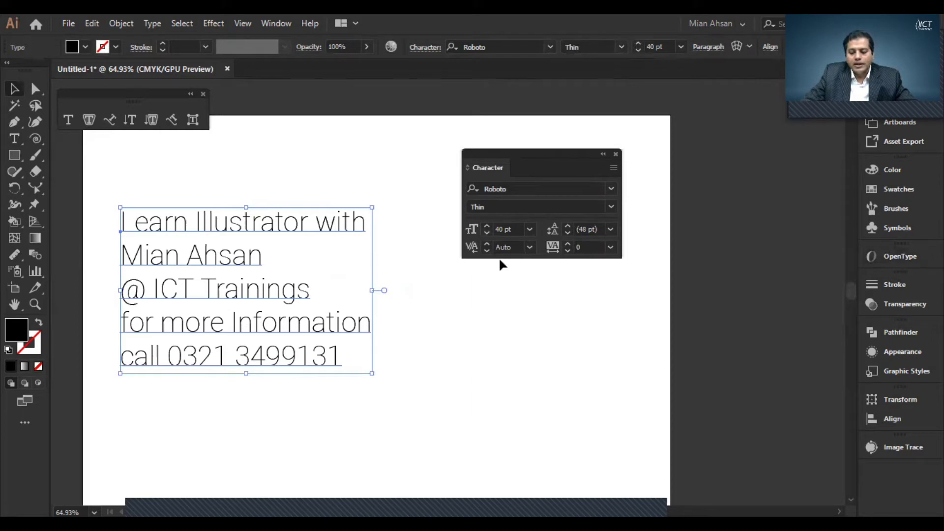
# Step: Increase the font size of the selected text block to 44 pt
pyautogui.click(488, 228)
pyautogui.click(488, 227)
pyautogui.click(489, 227)
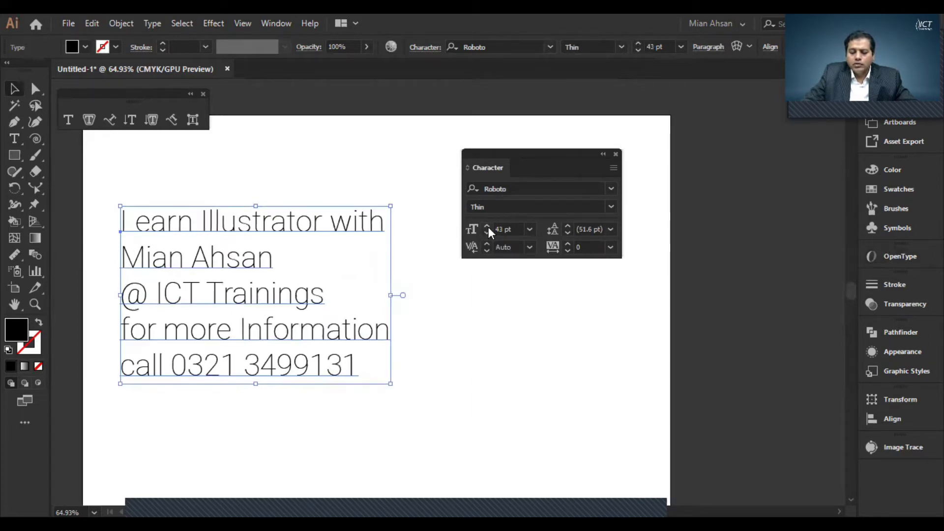
pyautogui.click(488, 227)
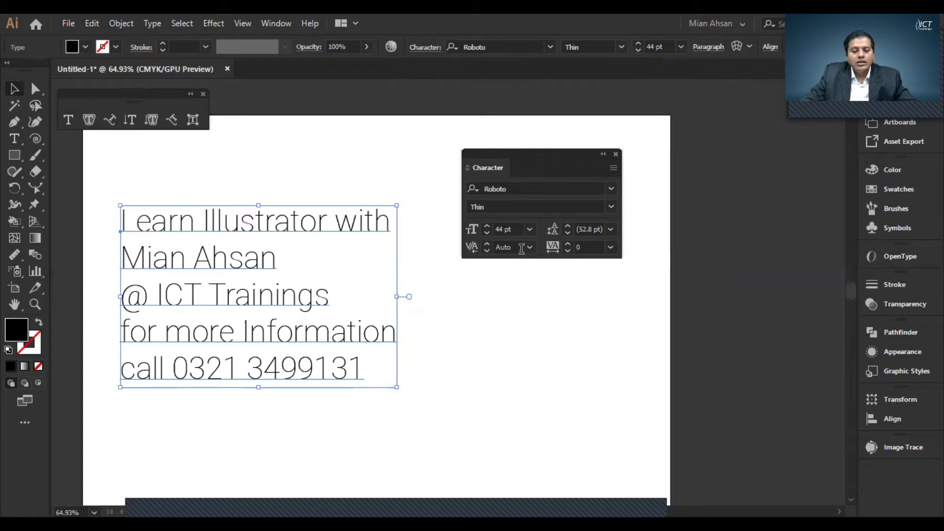
# Step: Increase the leading of the selected text block to 88 pt to spread its lines apart
pyautogui.click(567, 227)
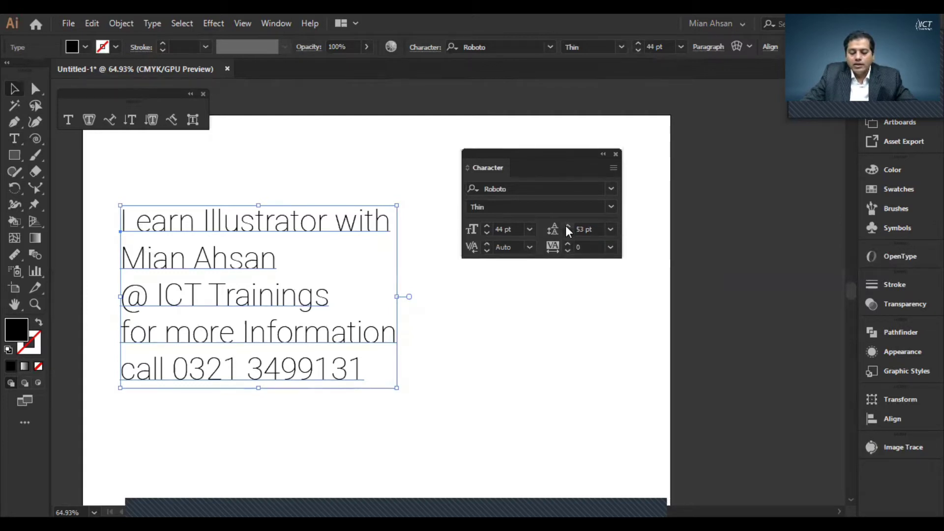
pyautogui.click(566, 227)
pyautogui.click(566, 226)
pyautogui.click(566, 226)
pyautogui.click(566, 227)
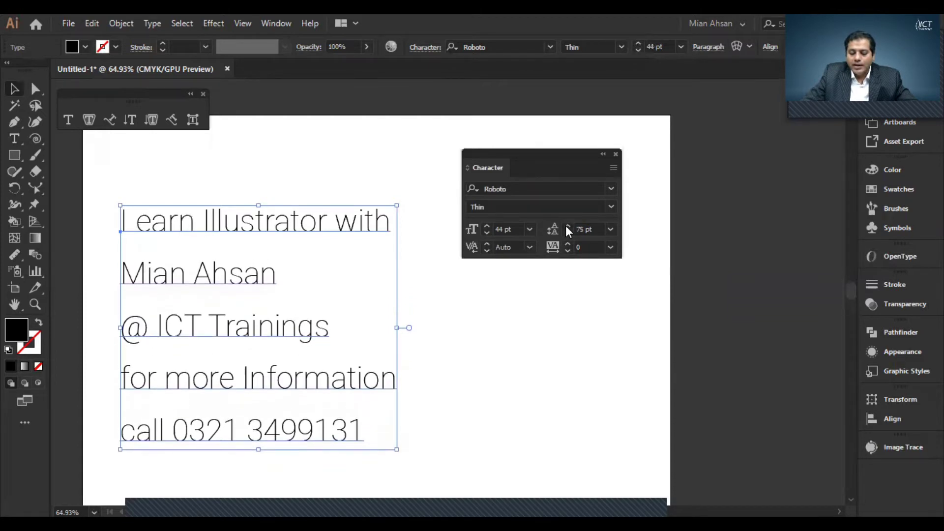
pyautogui.click(567, 227)
pyautogui.click(566, 227)
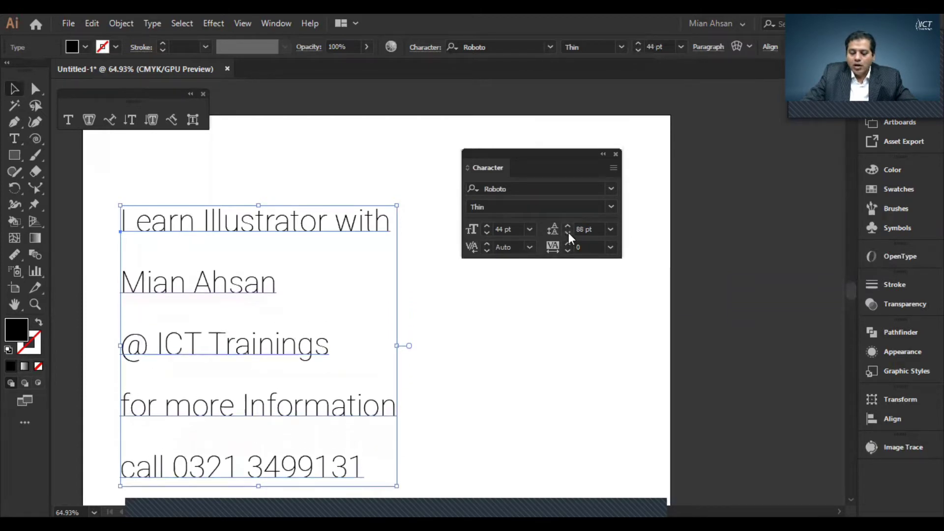
# Step: Reduce the leading of the selected text block to 43 pt to bring its lines close together
pyautogui.click(567, 233)
pyautogui.click(568, 233)
pyautogui.click(568, 233)
pyautogui.click(568, 233)
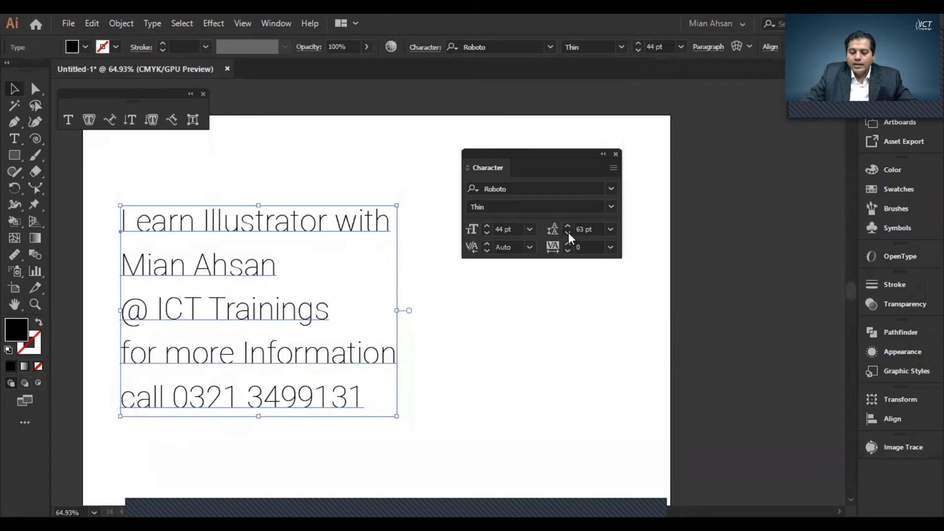
pyautogui.click(568, 232)
pyautogui.click(568, 232)
pyautogui.click(569, 232)
pyautogui.click(568, 232)
pyautogui.click(569, 232)
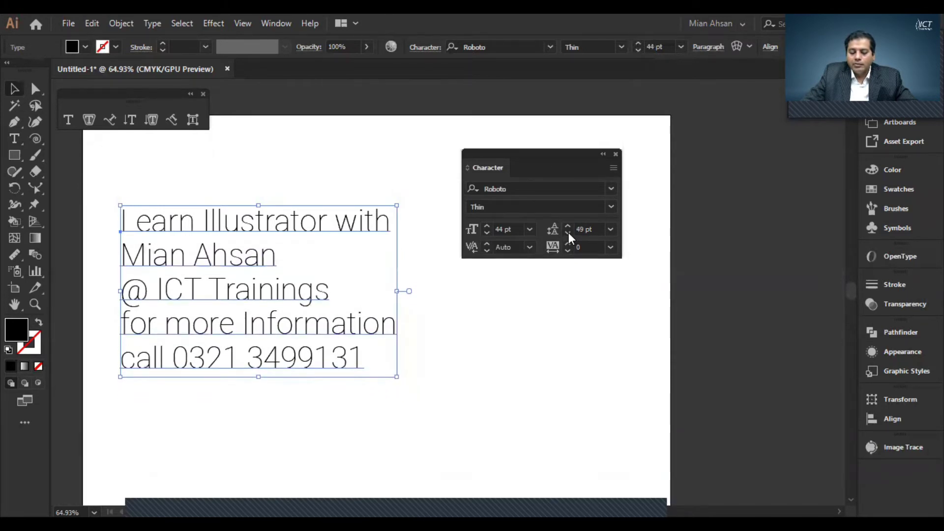
pyautogui.click(568, 232)
pyautogui.click(569, 232)
pyautogui.click(568, 232)
pyautogui.click(568, 232)
pyautogui.click(569, 232)
pyautogui.click(568, 232)
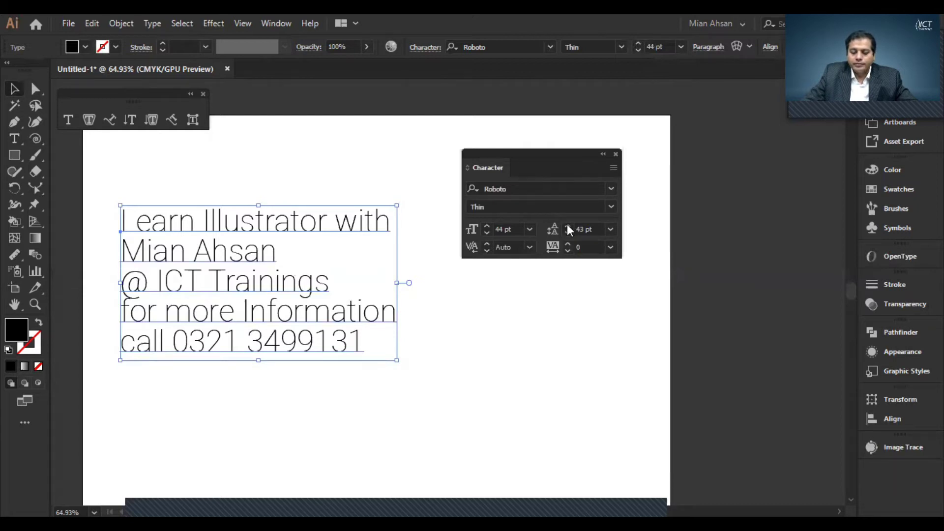
# Step: Try looser and tighter line spacing on the text block and settle its leading at 56 pt
pyautogui.click(568, 225)
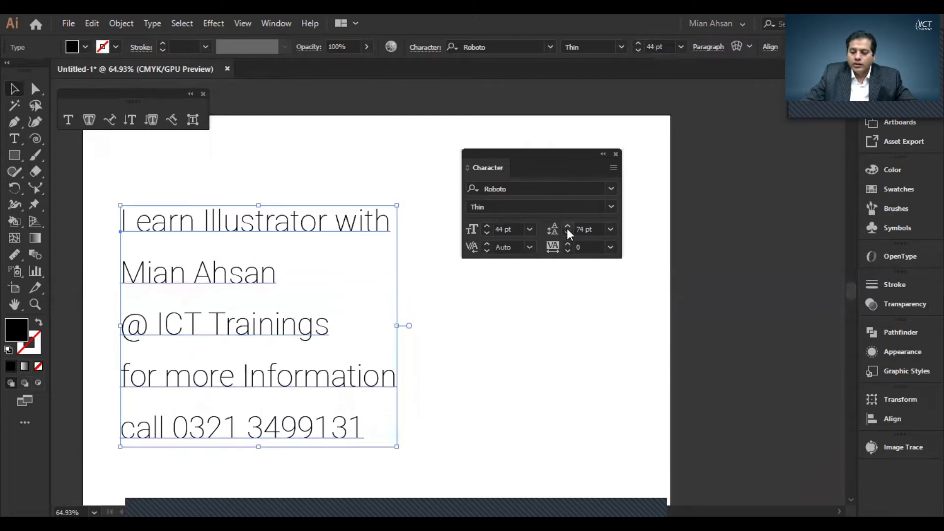
pyautogui.click(567, 235)
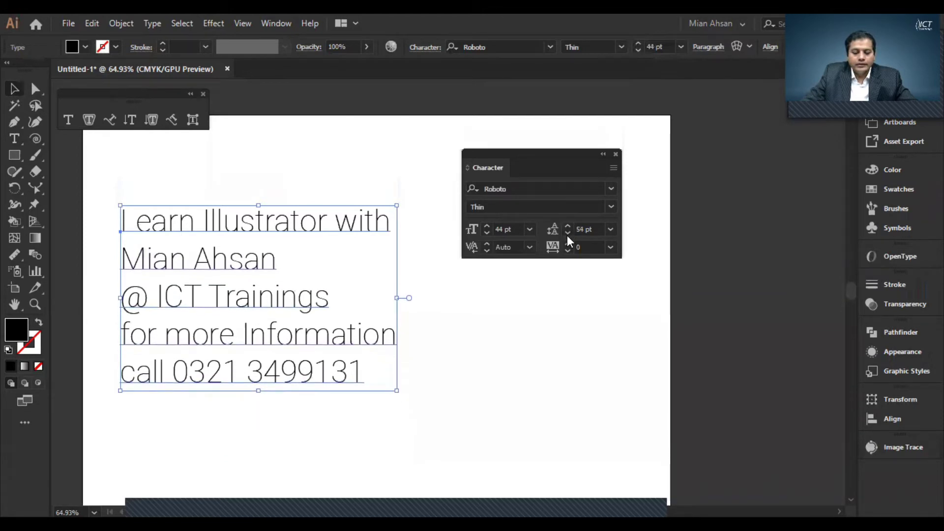
pyautogui.click(567, 235)
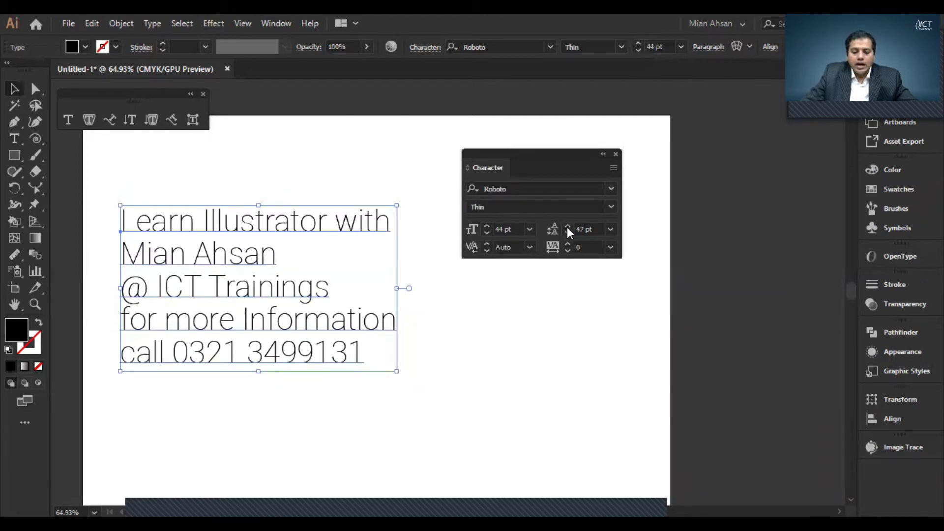
pyautogui.click(568, 226)
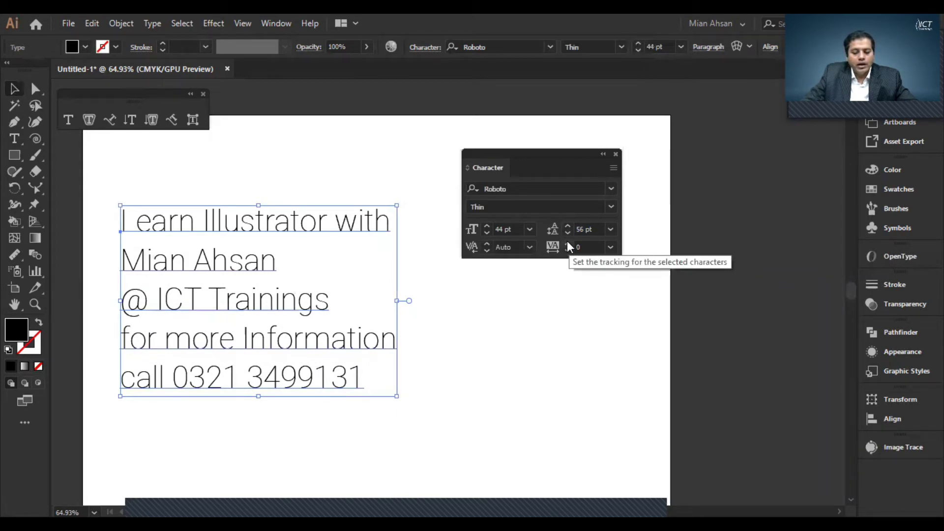
# Step: Widen the letter spacing of the text block to a tracking of 173, moving the Character panel clear of the text
pyautogui.click(567, 241)
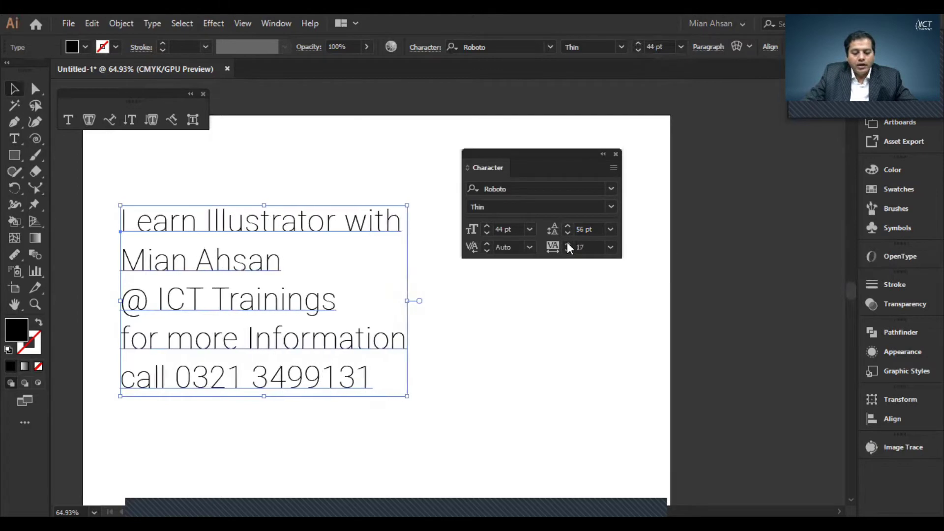
pyautogui.click(568, 242)
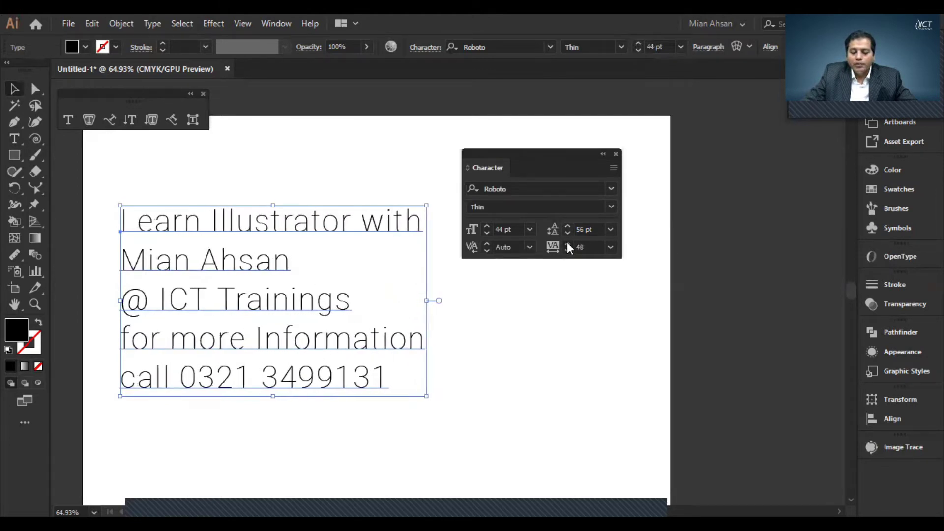
pyautogui.click(568, 242)
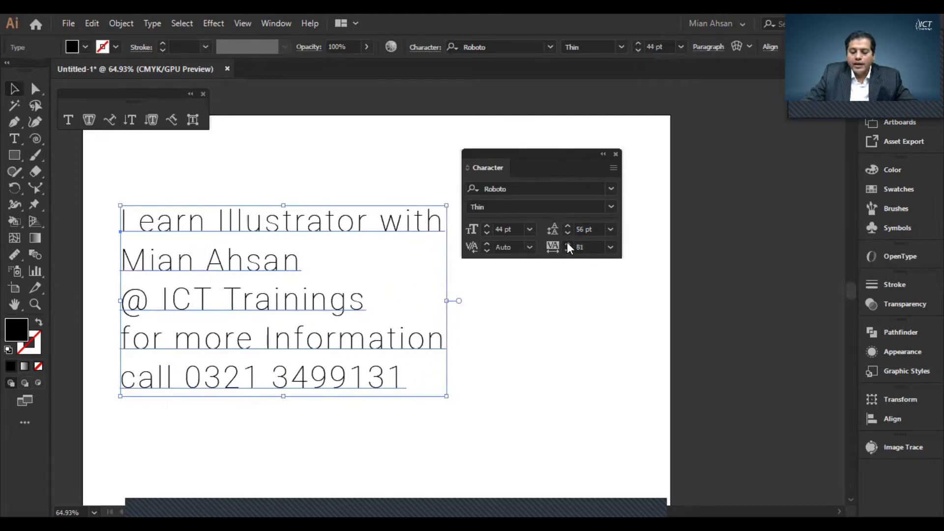
pyautogui.click(567, 242)
pyautogui.moveTo(575, 157); pyautogui.dragTo(669, 123)
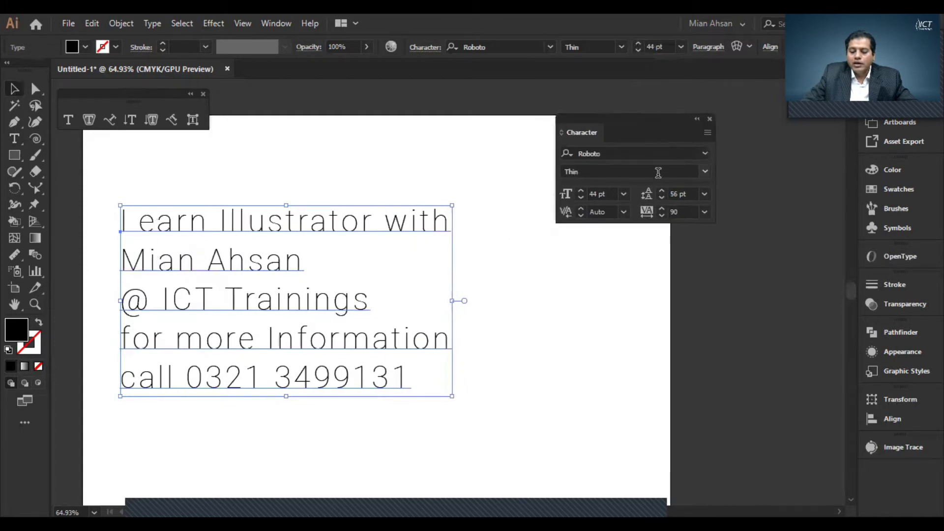
pyautogui.click(661, 208)
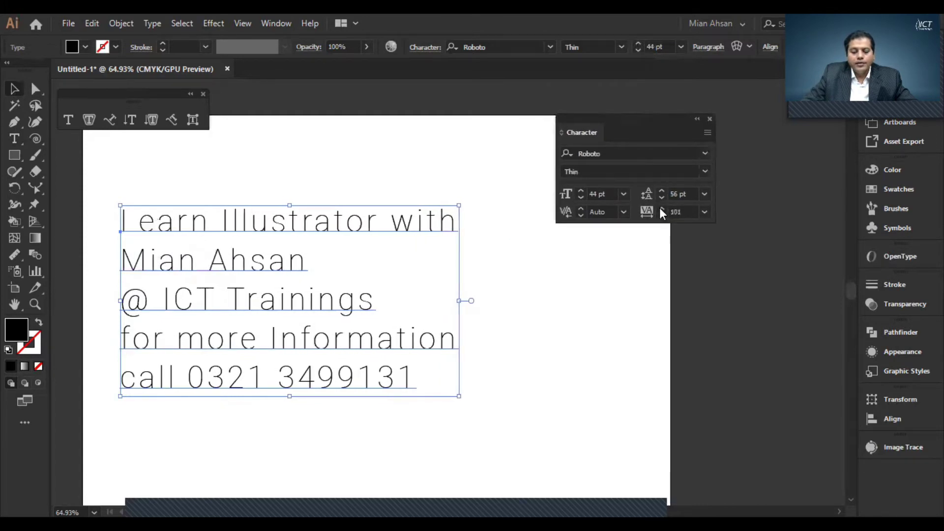
pyautogui.click(661, 210)
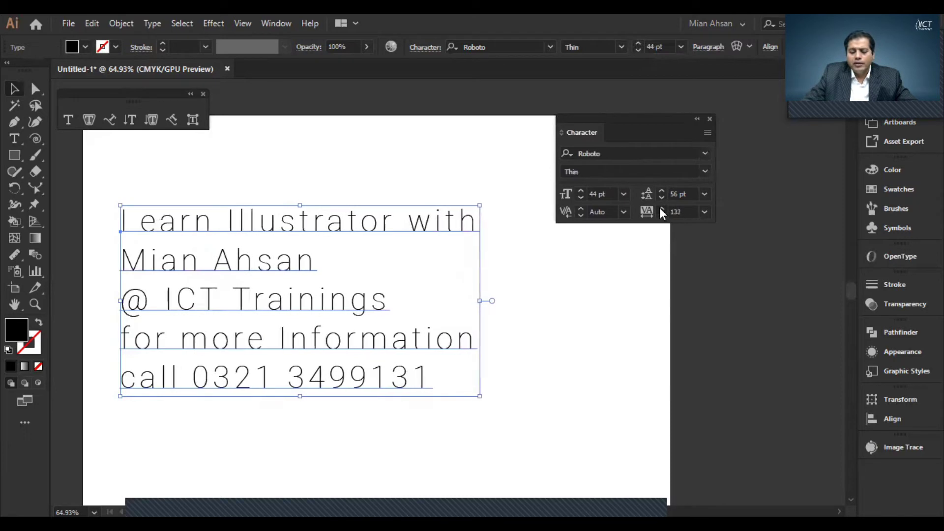
pyautogui.click(661, 210)
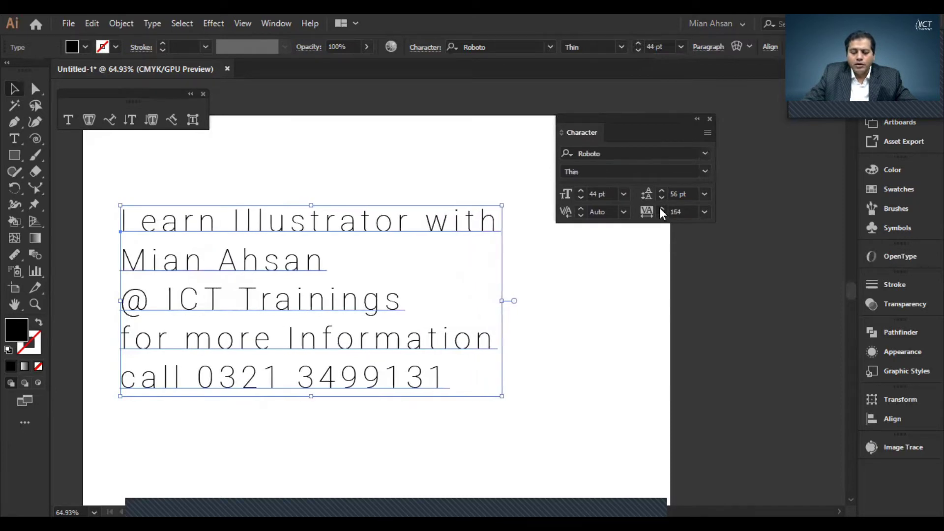
pyautogui.click(662, 209)
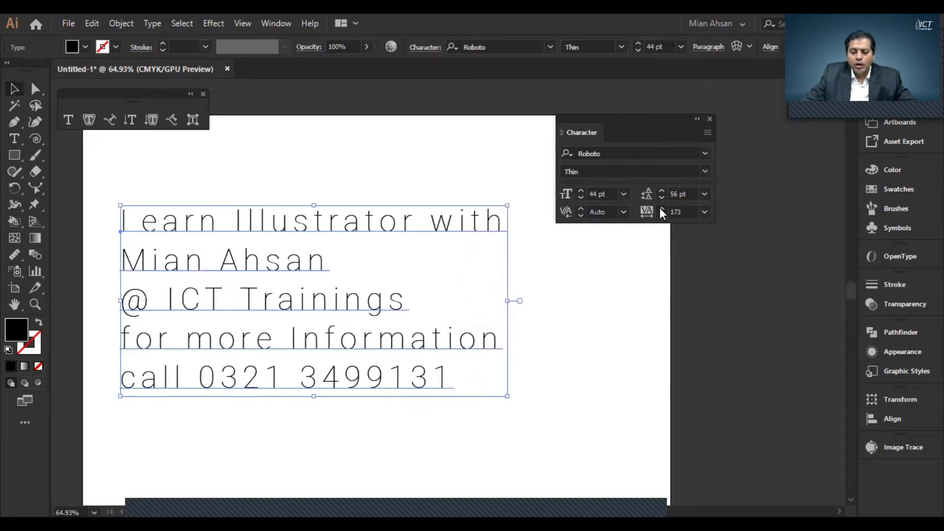
# Step: Reset the text block's tracking to 0 and its leading to Auto
pyautogui.click(704, 211)
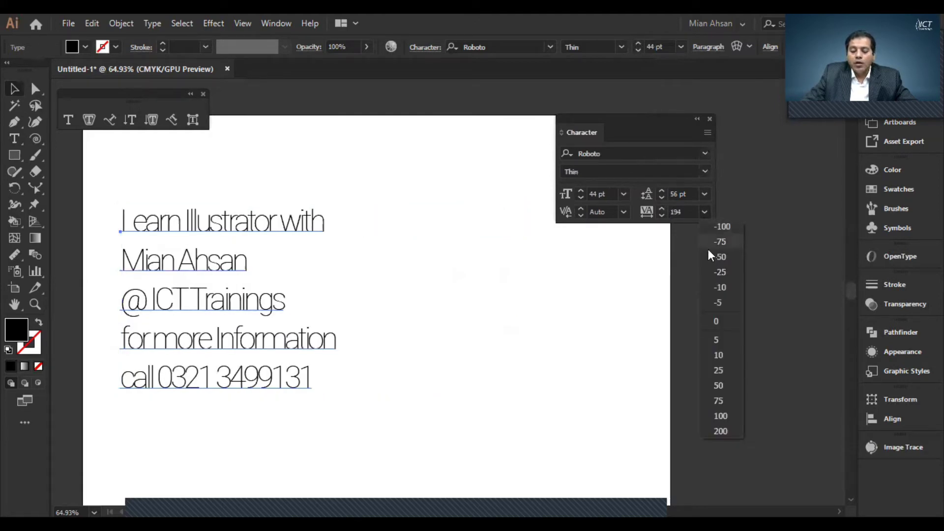
pyautogui.click(711, 324)
pyautogui.click(705, 196)
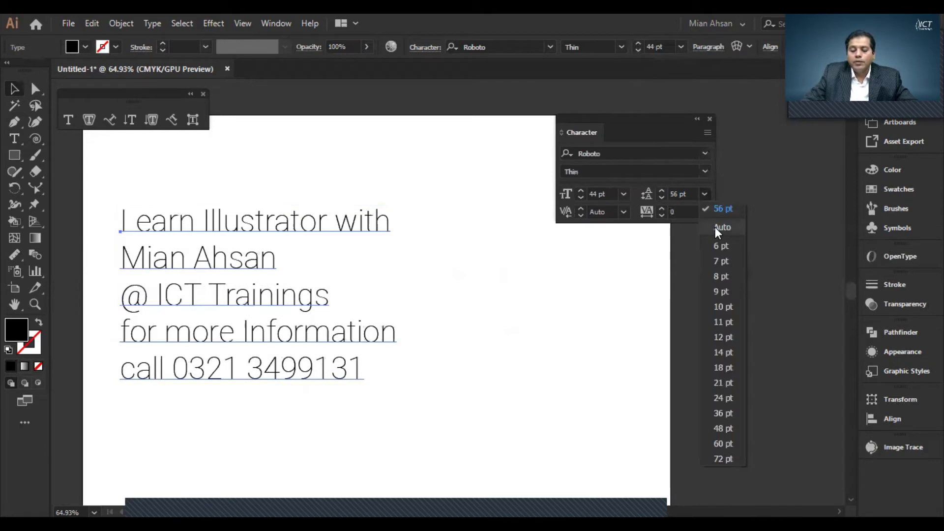
pyautogui.click(718, 228)
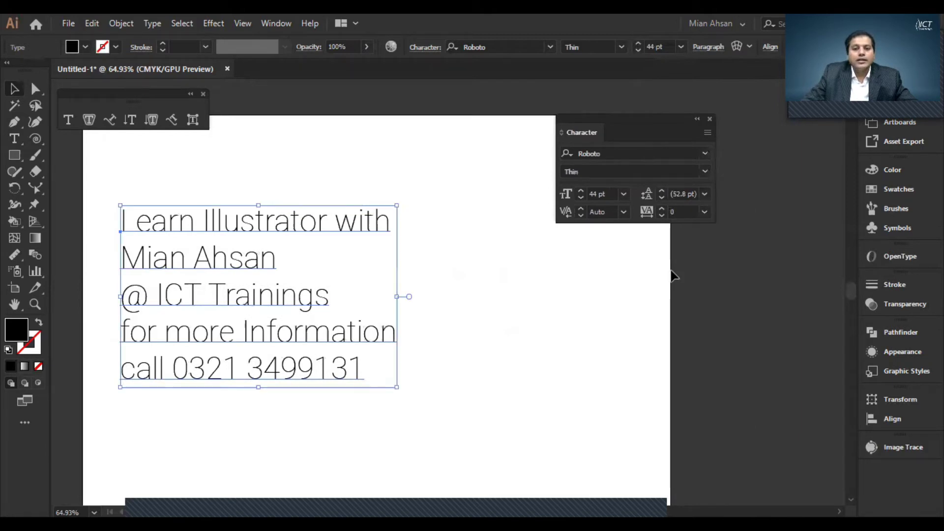
# Step: Show the additional options of the Character panel, including scaling, baseline shift and caps styles
pyautogui.click(707, 133)
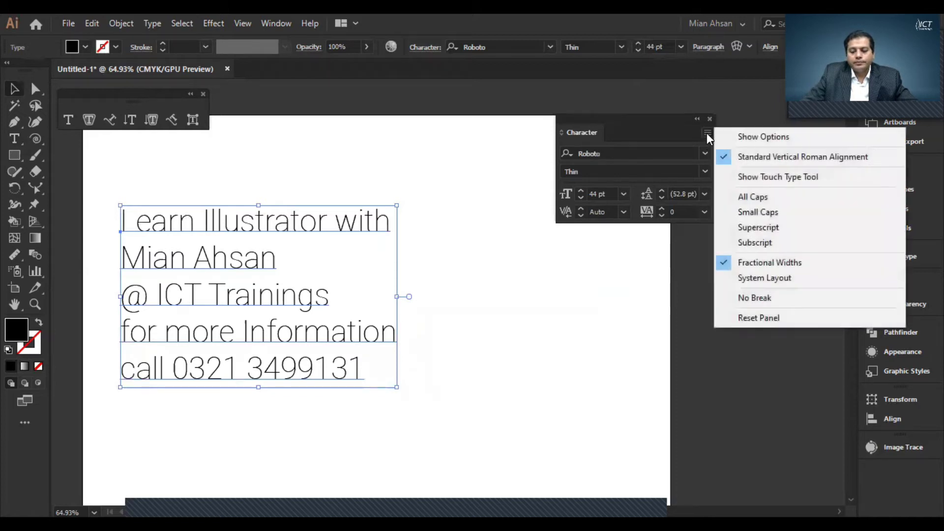
pyautogui.click(751, 138)
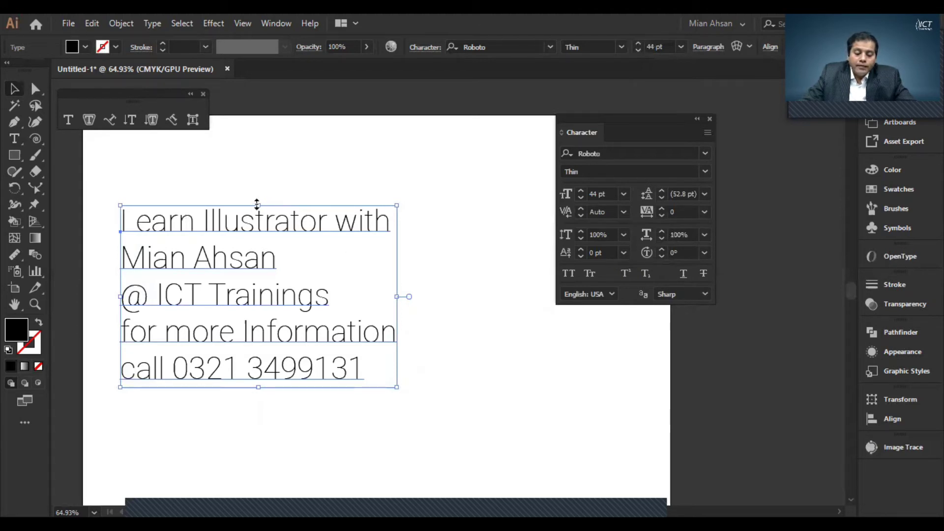
# Step: Try stretching the text block taller and wider by its bounding box, undoing each distortion to restore 100% scaling
pyautogui.moveTo(261, 204); pyautogui.dragTo(258, 147)
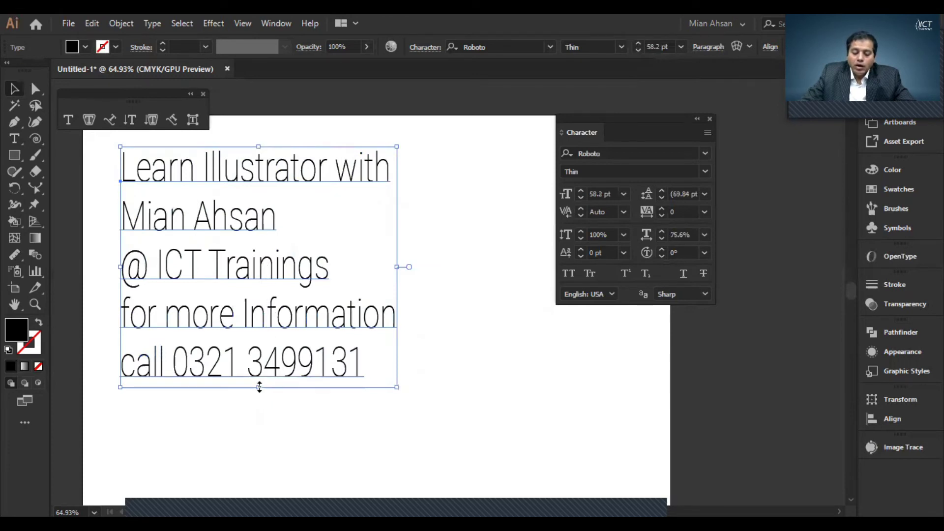
pyautogui.moveTo(256, 391); pyautogui.dragTo(257, 449)
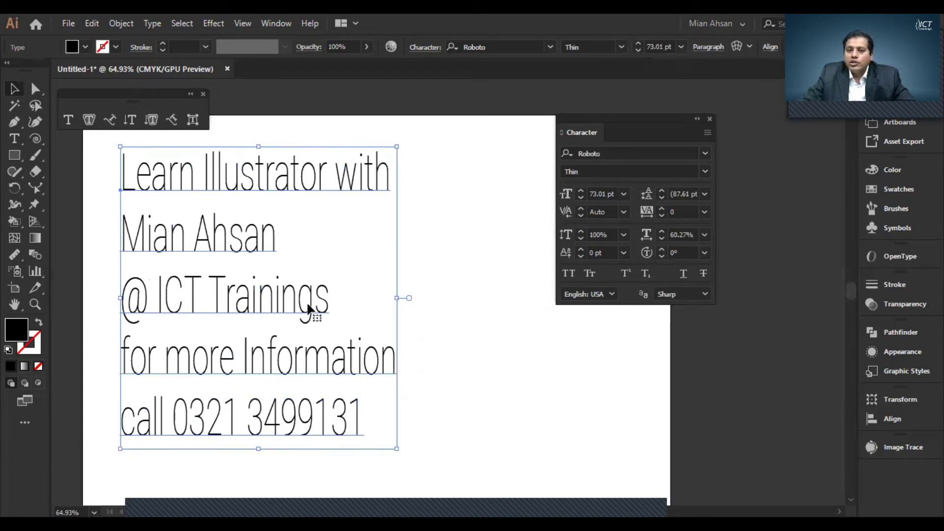
pyautogui.hotkey('ctrl', 'z')
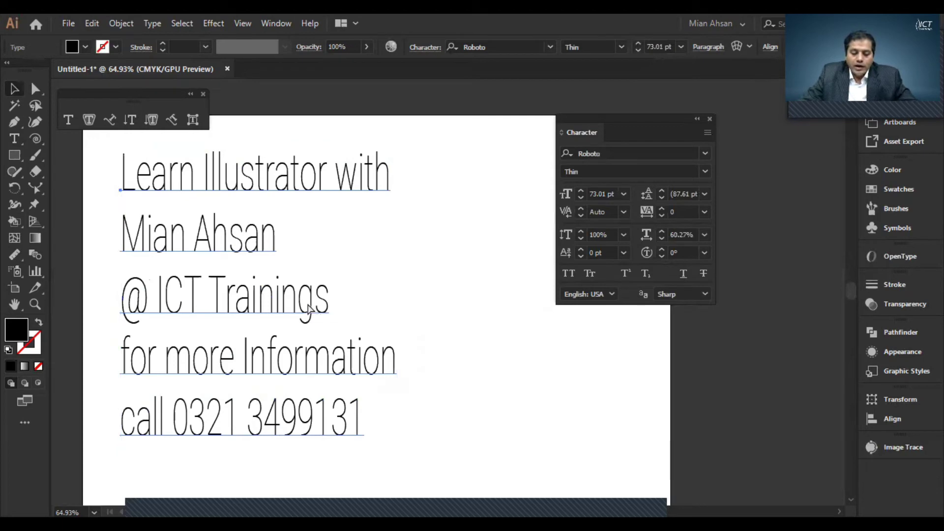
pyautogui.click(308, 309)
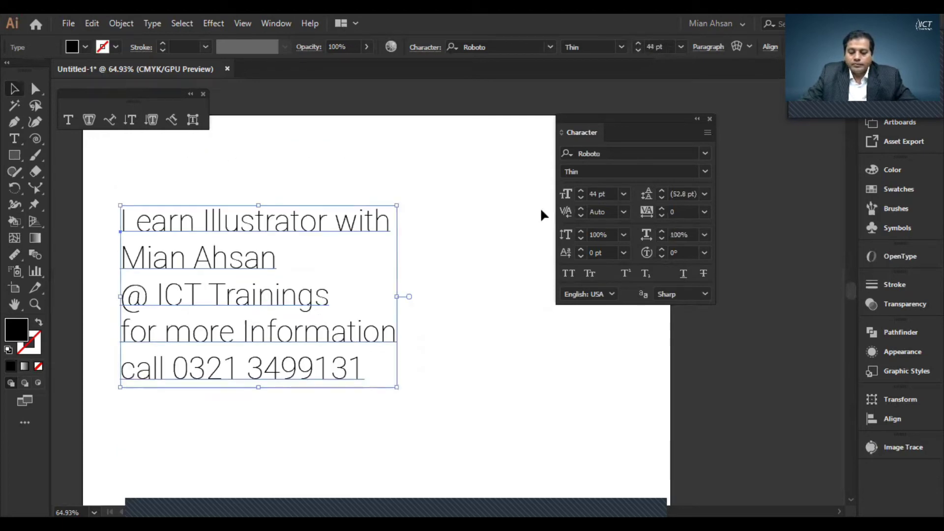
pyautogui.moveTo(399, 301); pyautogui.dragTo(515, 294)
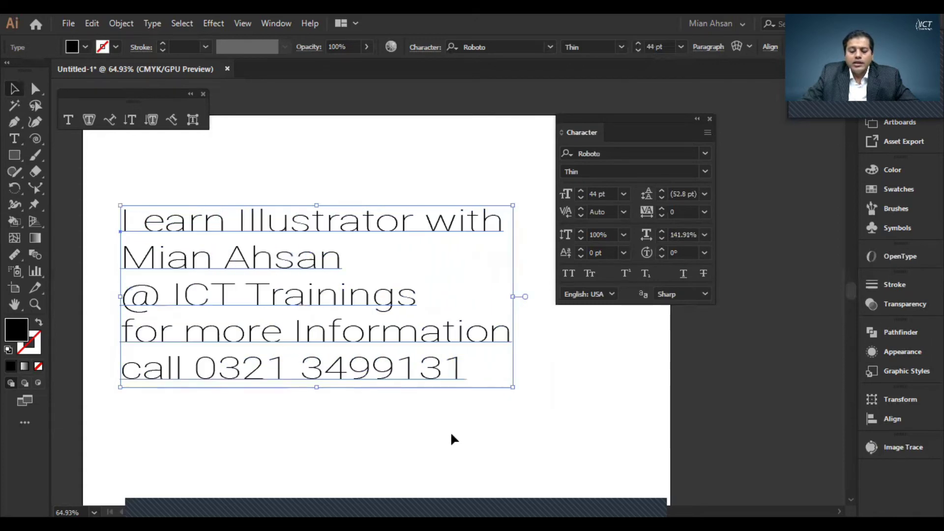
pyautogui.hotkey('ctrl', 'z')
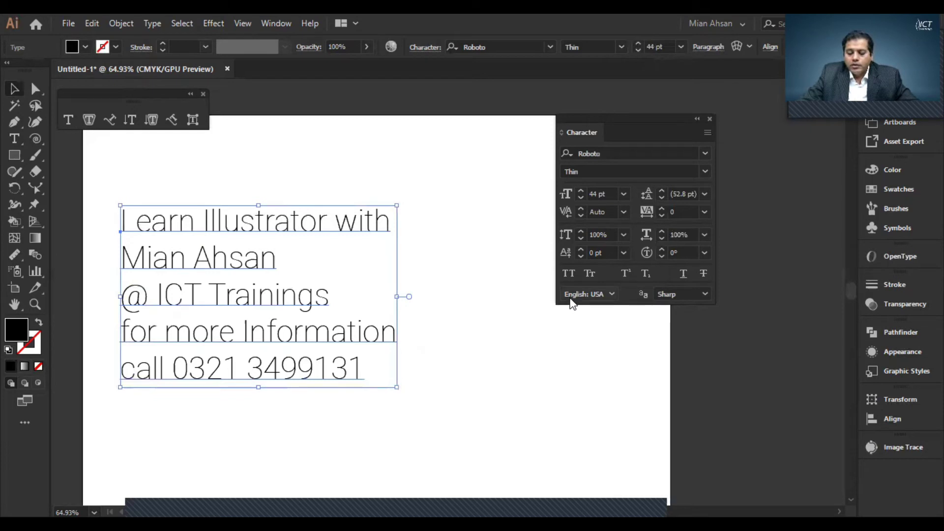
# Step: Try All Caps on the text block, settle on Small Caps, and deselect the text
pyautogui.click(568, 274)
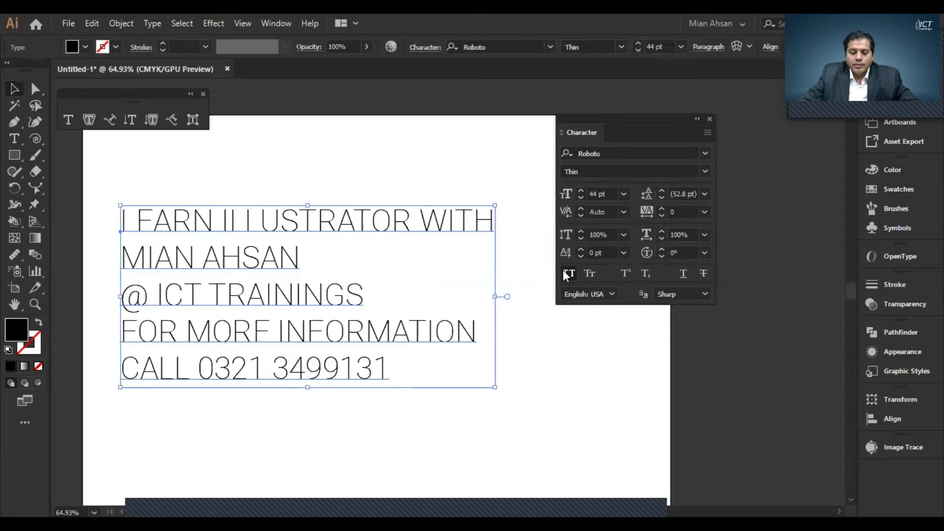
pyautogui.click(590, 273)
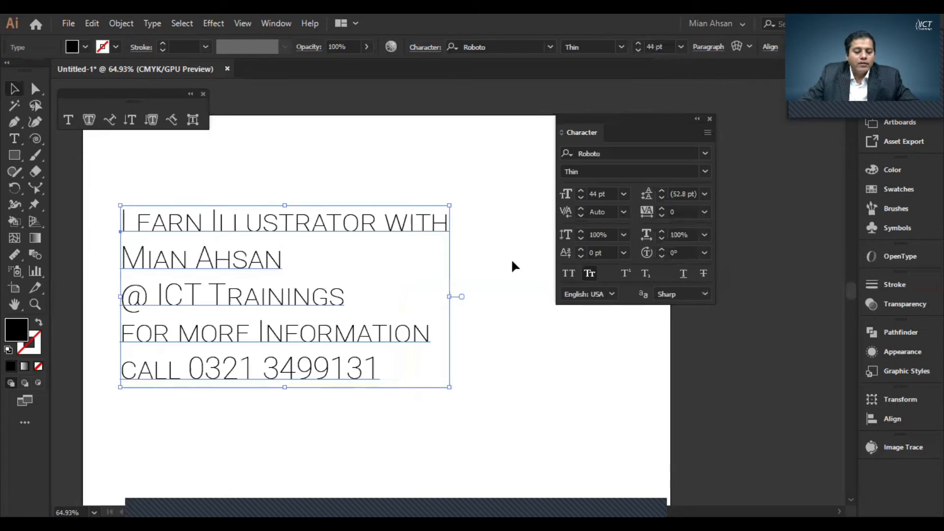
pyautogui.click(495, 266)
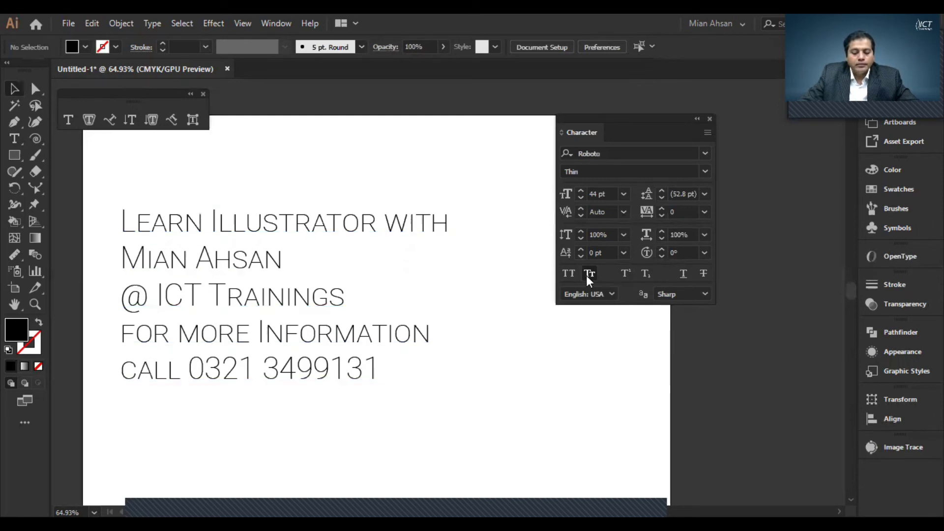
# Step: Move the text block slightly up and add a separate text line reading "31st" beneath it
pyautogui.moveTo(230, 327); pyautogui.dragTo(226, 287)
pyautogui.click(243, 394)
pyautogui.press('t')
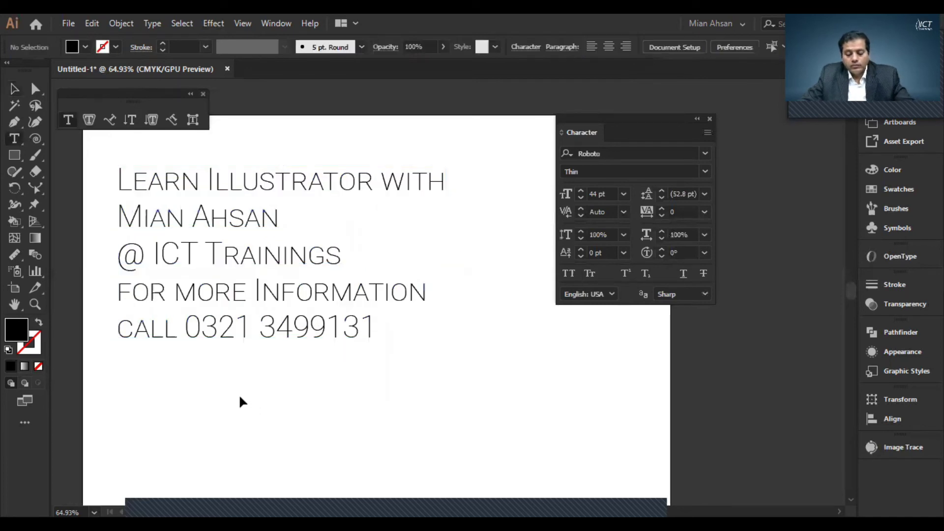
pyautogui.click(184, 389)
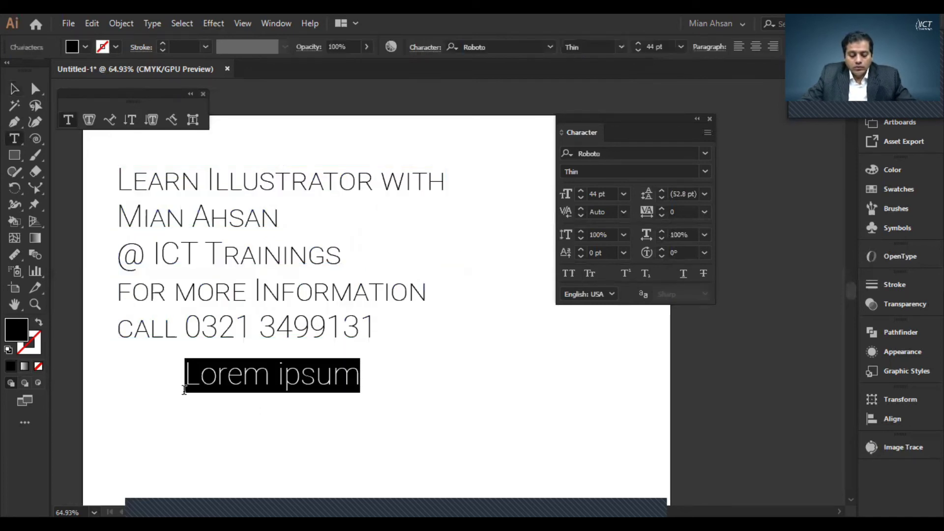
pyautogui.write('31st')
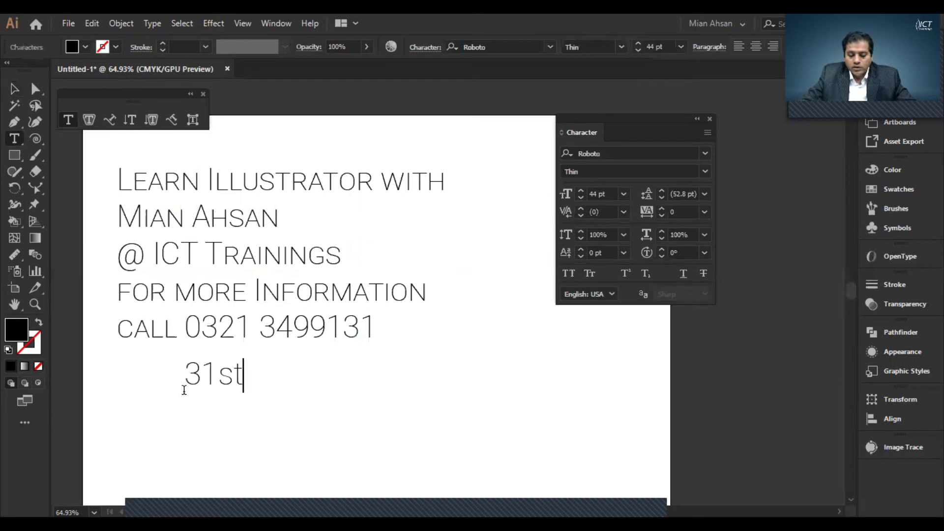
# Step: Format the "st" of "31st" as superscript, trying subscript on it for comparison
pyautogui.moveTo(219, 376); pyautogui.dragTo(244, 376)
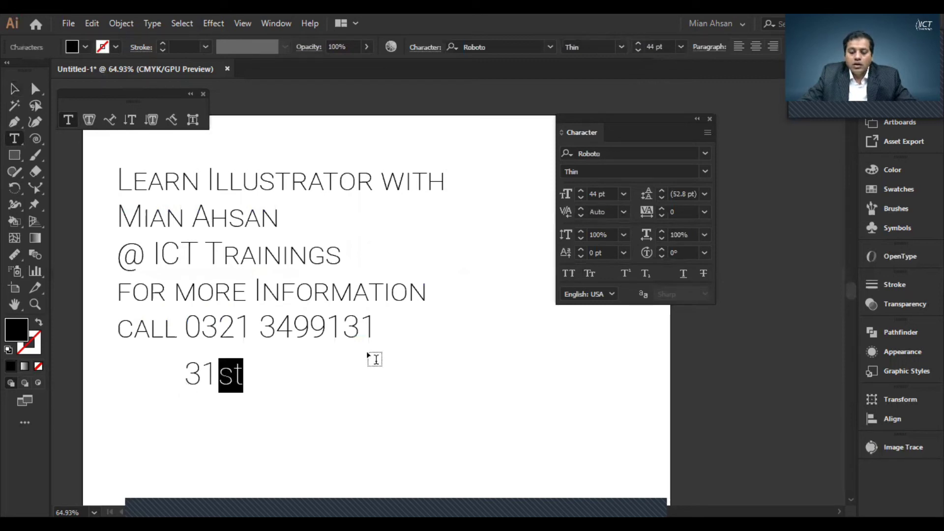
pyautogui.click(623, 273)
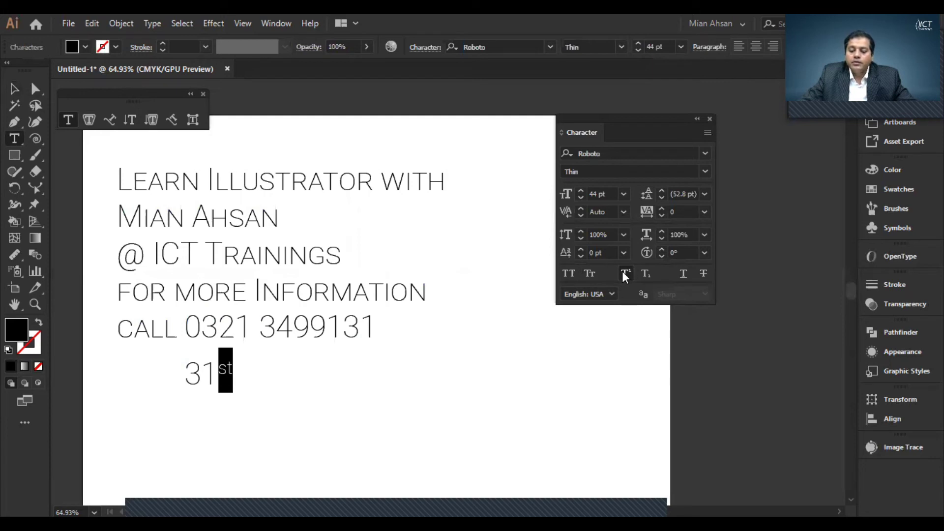
pyautogui.click(645, 273)
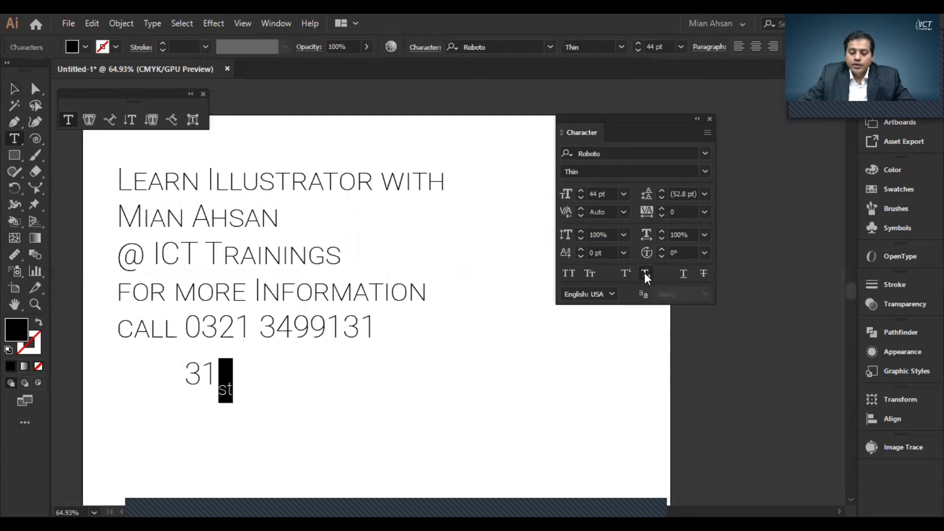
pyautogui.click(626, 274)
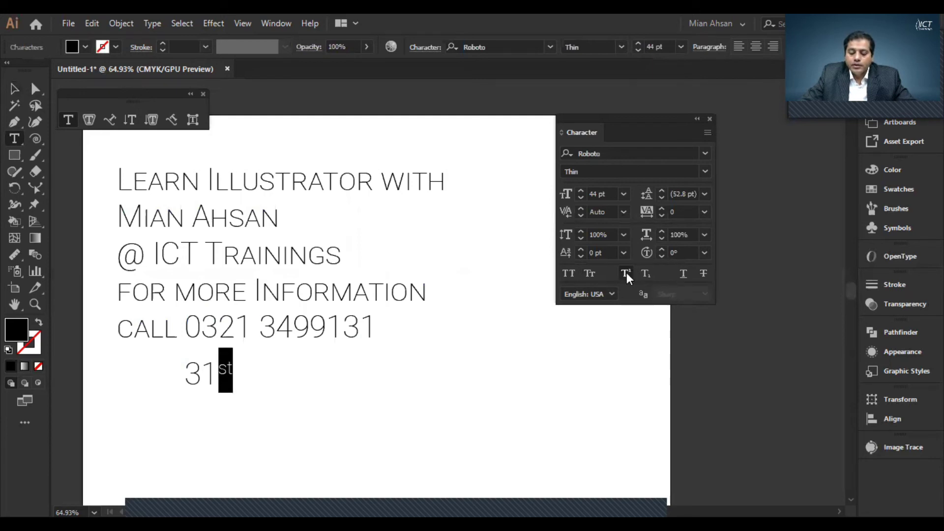
# Step: Try underline and strikethrough on the whole multi-line text block, removing each effect again
pyautogui.click(14, 89)
pyautogui.click(371, 331)
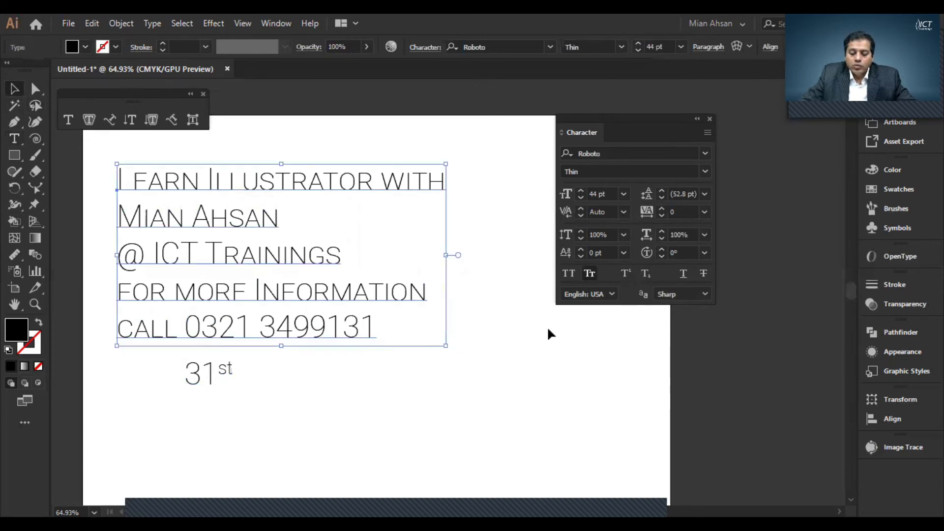
pyautogui.click(683, 275)
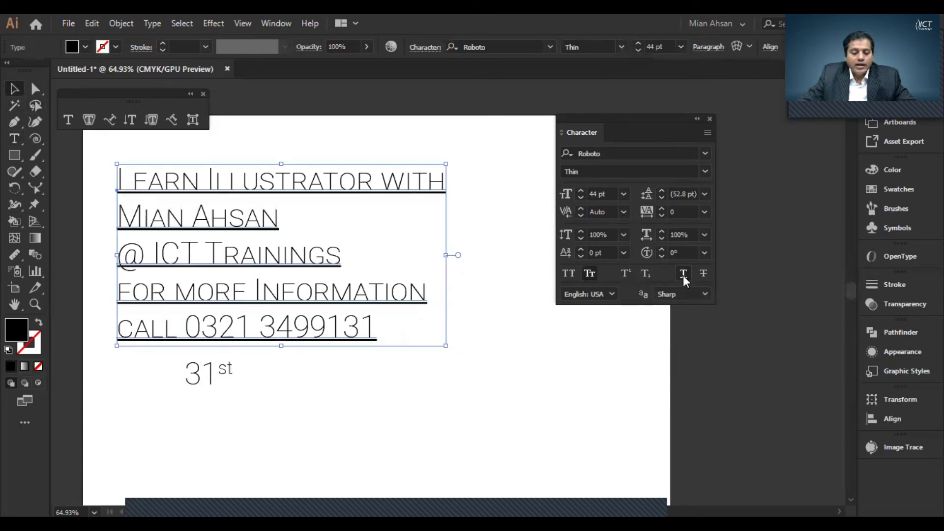
pyautogui.click(683, 274)
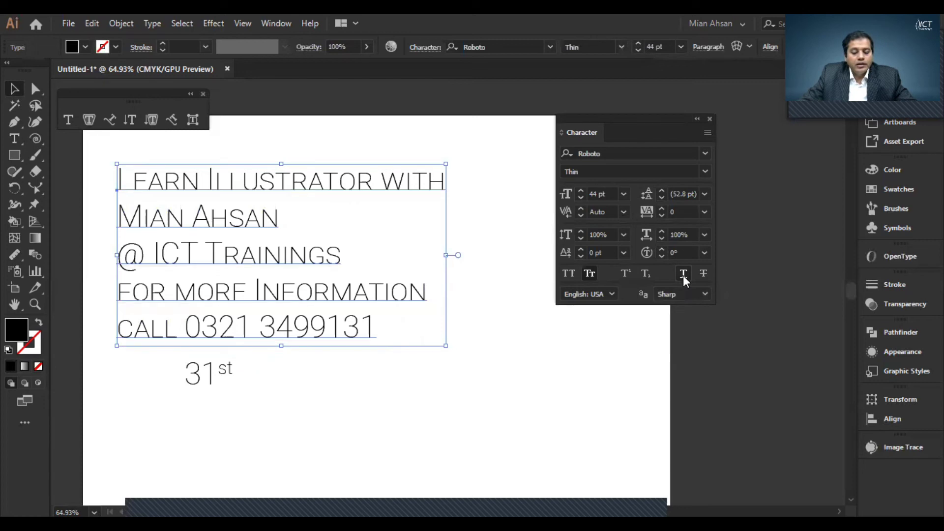
pyautogui.click(705, 275)
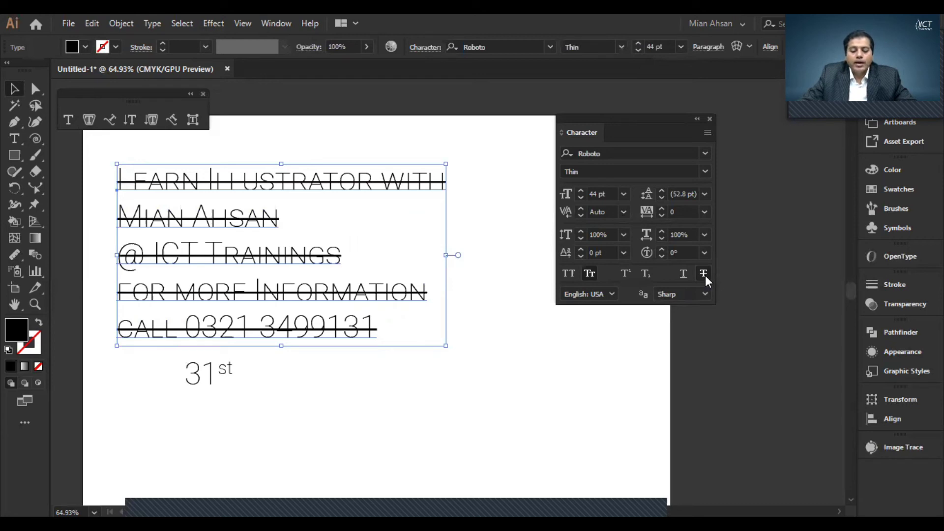
pyautogui.click(705, 276)
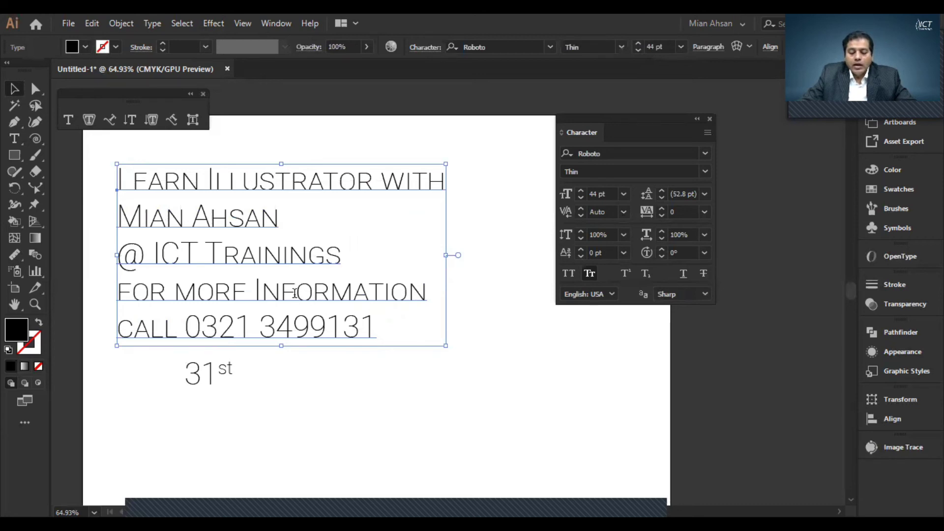
# Step: Select the word "Learn" in the first line and try underline, strikethrough and caps toggles on it, keeping only Small Caps
pyautogui.press('t')
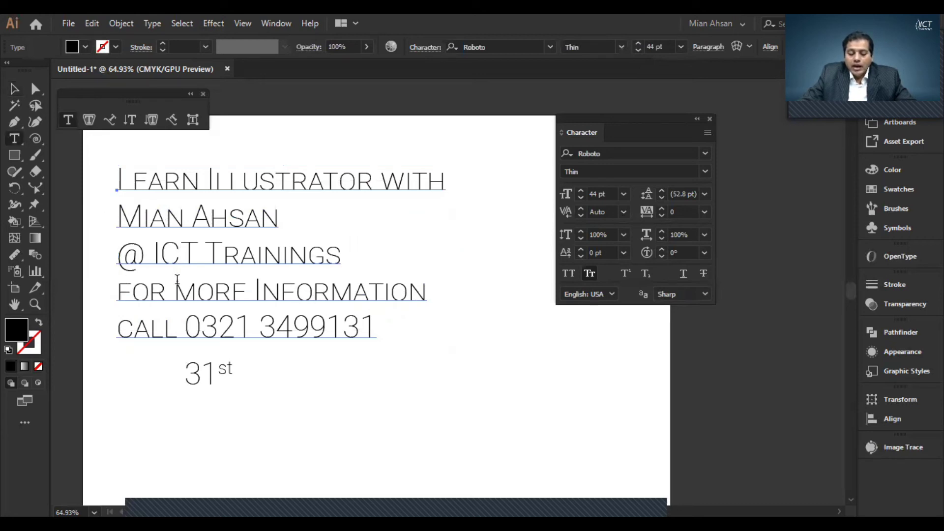
pyautogui.click(200, 181)
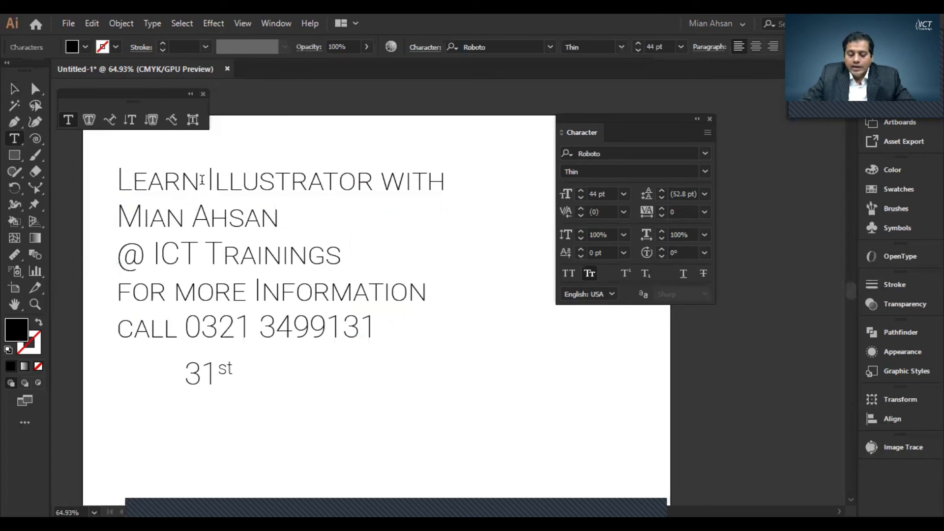
pyautogui.moveTo(201, 181); pyautogui.dragTo(105, 180)
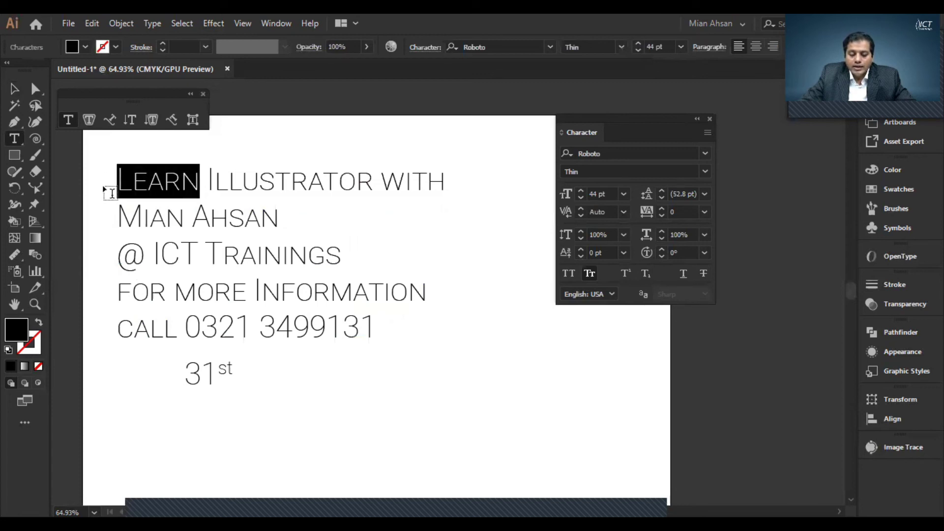
pyautogui.click(683, 274)
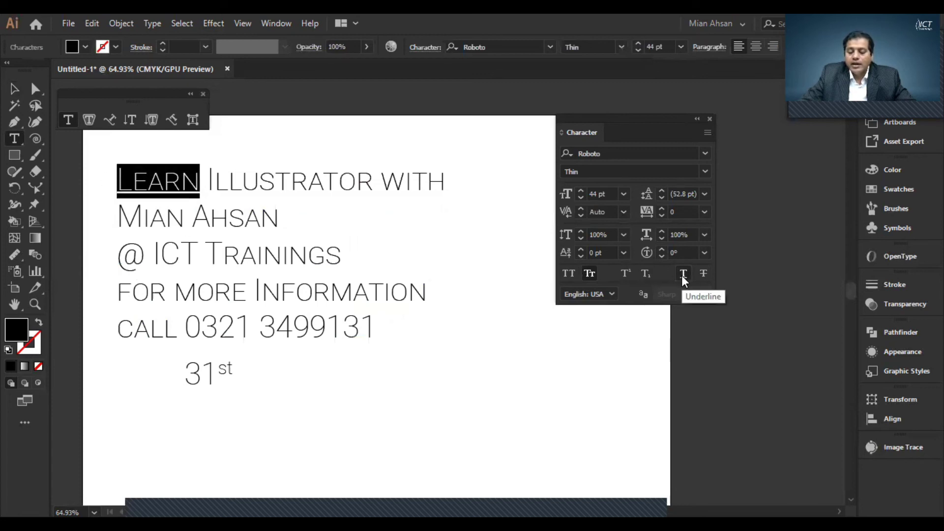
pyautogui.click(682, 275)
pyautogui.click(703, 275)
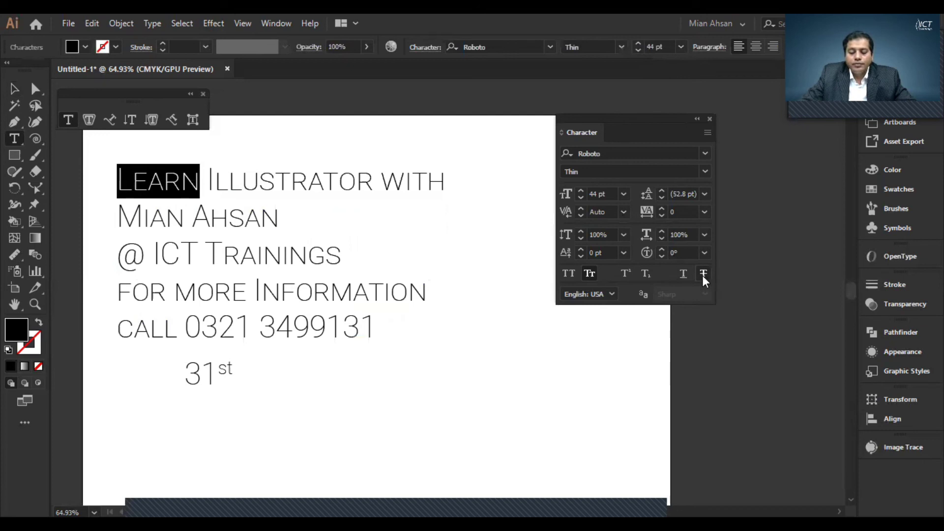
pyautogui.click(586, 270)
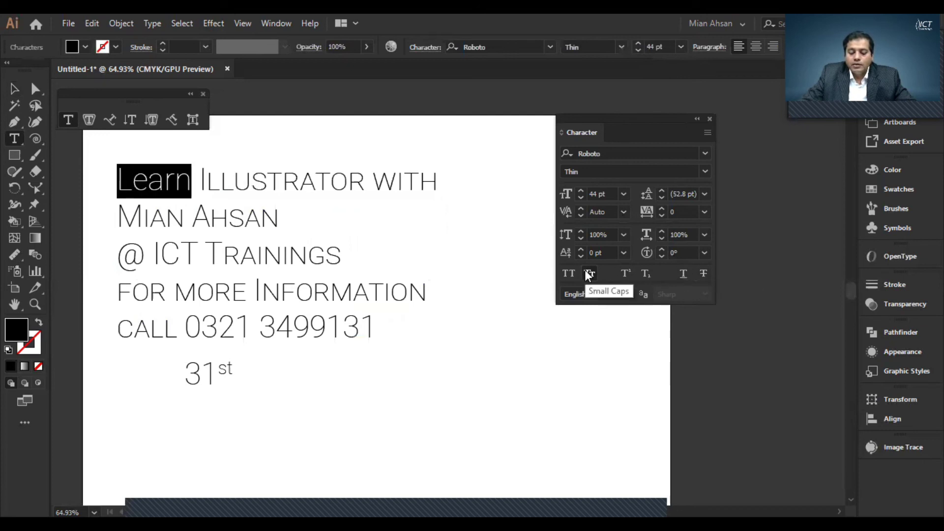
pyautogui.click(587, 272)
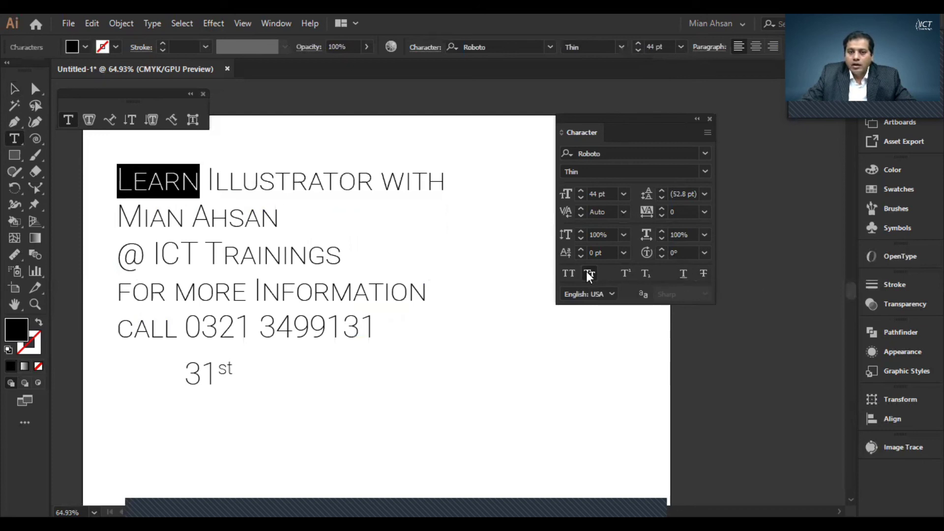
# Step: Increase the font size of the selected word "Learn" to 61 pt
pyautogui.click(581, 191)
pyautogui.click(580, 191)
pyautogui.click(581, 190)
pyautogui.click(580, 191)
pyautogui.click(580, 191)
pyautogui.click(581, 190)
pyautogui.click(581, 191)
pyautogui.click(580, 190)
pyautogui.click(581, 191)
pyautogui.click(581, 191)
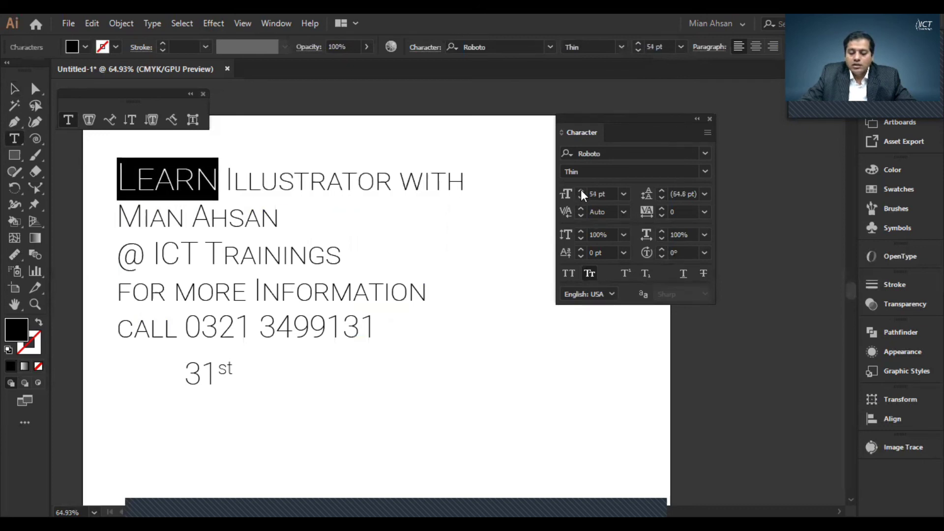
pyautogui.click(581, 191)
pyautogui.click(580, 191)
pyautogui.click(580, 190)
pyautogui.click(580, 191)
pyautogui.click(580, 190)
pyautogui.click(581, 191)
pyautogui.click(581, 190)
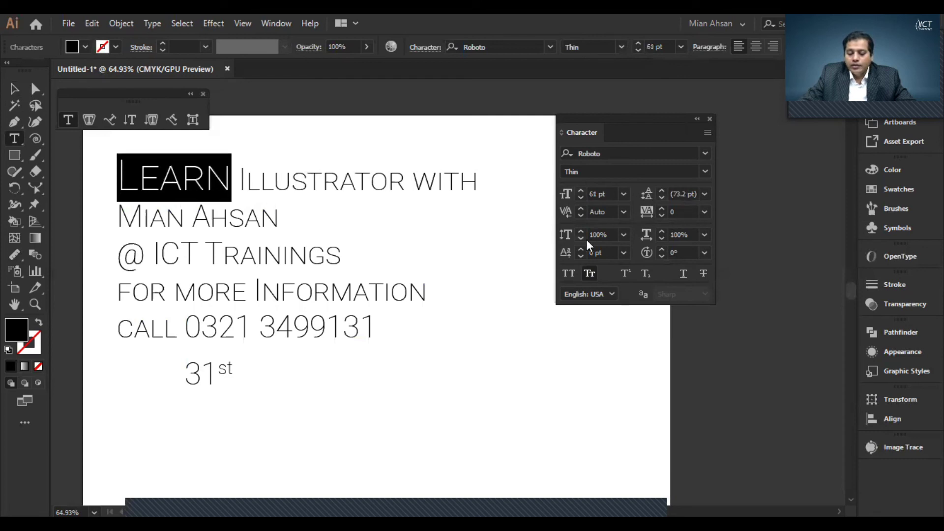
# Step: Apply All Caps to the word "Learn" in the first line and to "ICT Trainings" in the third line
pyautogui.click(568, 273)
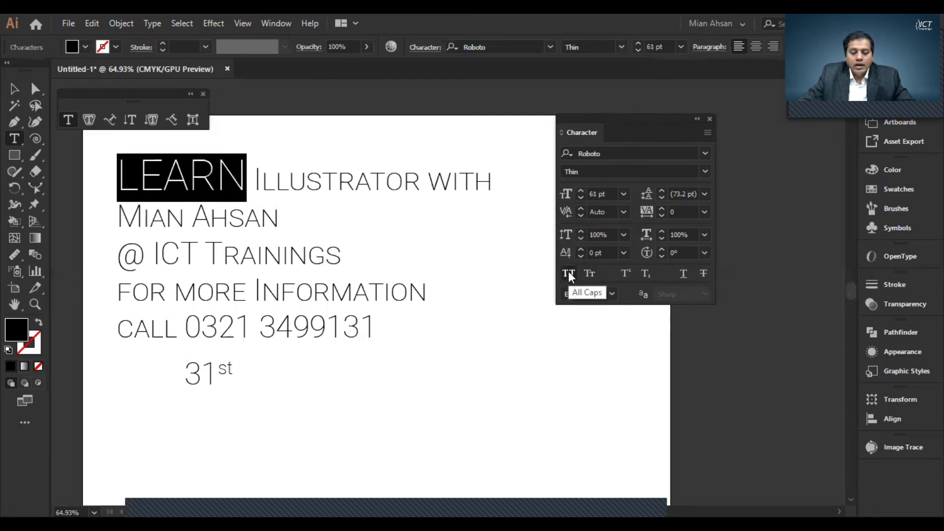
pyautogui.click(263, 247)
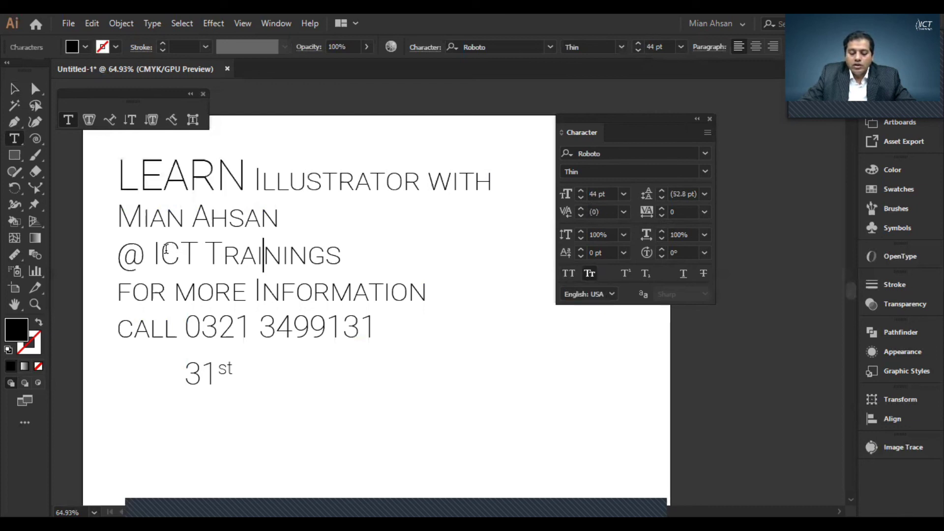
pyautogui.moveTo(153, 248); pyautogui.dragTo(344, 248)
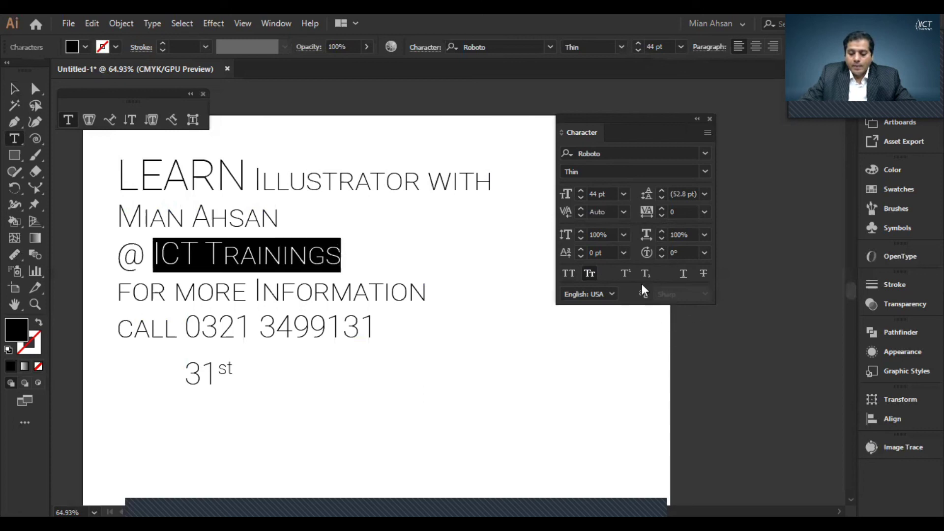
pyautogui.click(568, 274)
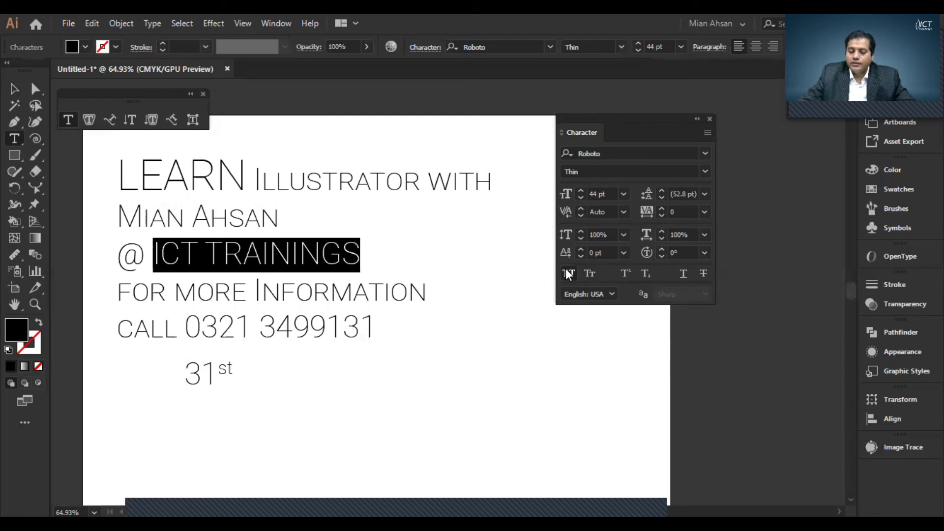
# Step: Increase the font size of the selected "ICT Trainings" text to 56 pt
pyautogui.click(581, 191)
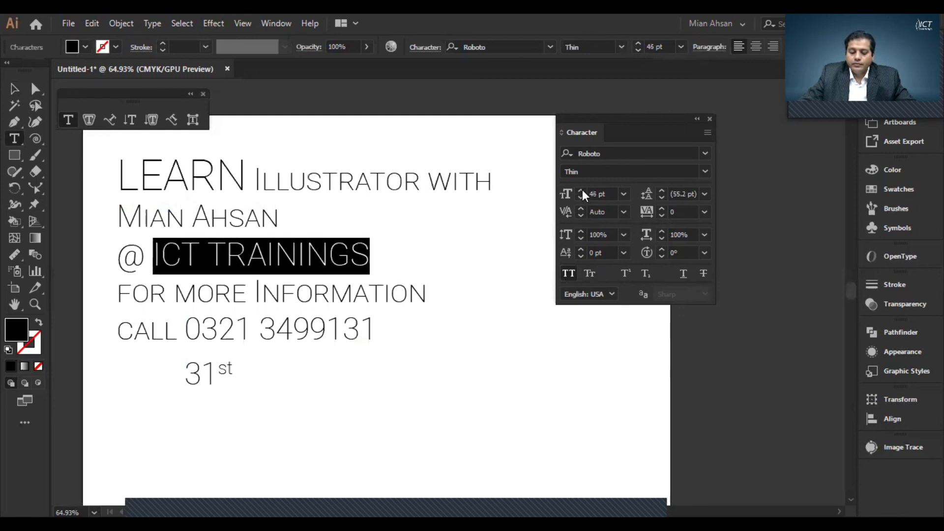
pyautogui.click(581, 191)
pyautogui.click(581, 191)
pyautogui.click(581, 191)
pyautogui.click(581, 191)
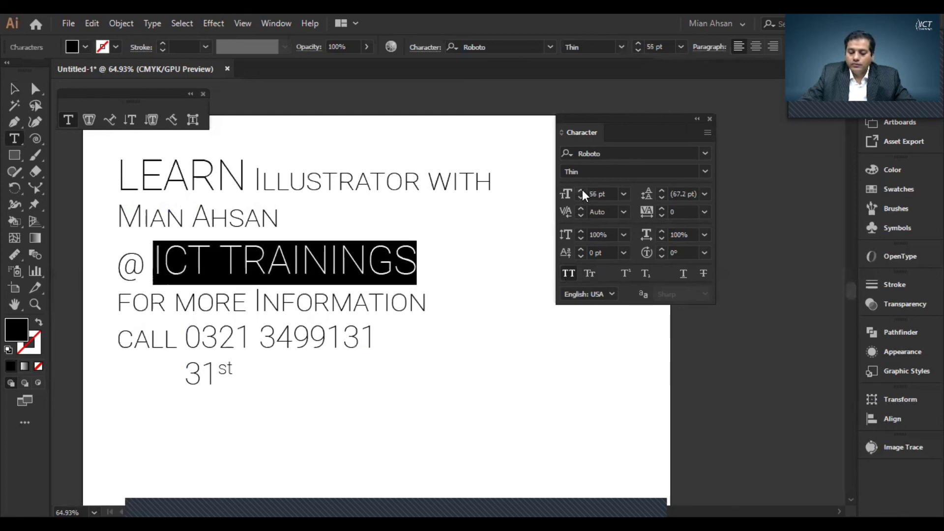
# Step: Remove All Caps from "ICT Trainings", set its font style to Roboto Regular, and deselect the text
pyautogui.click(565, 272)
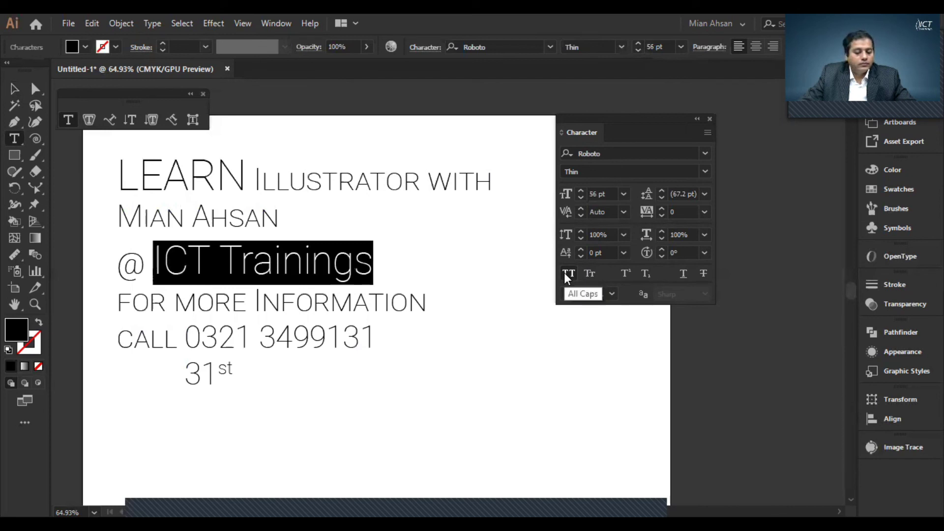
pyautogui.click(704, 172)
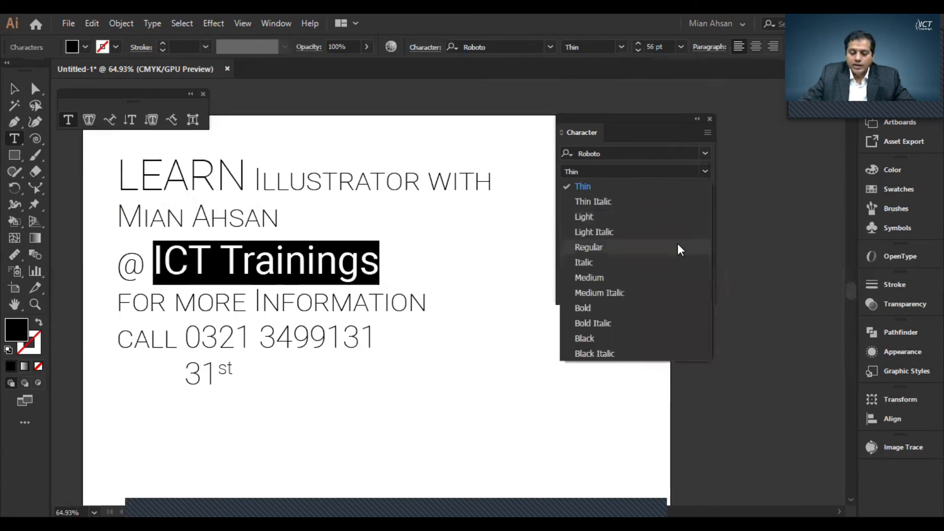
pyautogui.click(678, 249)
pyautogui.press('Escape')
pyautogui.click(530, 307)
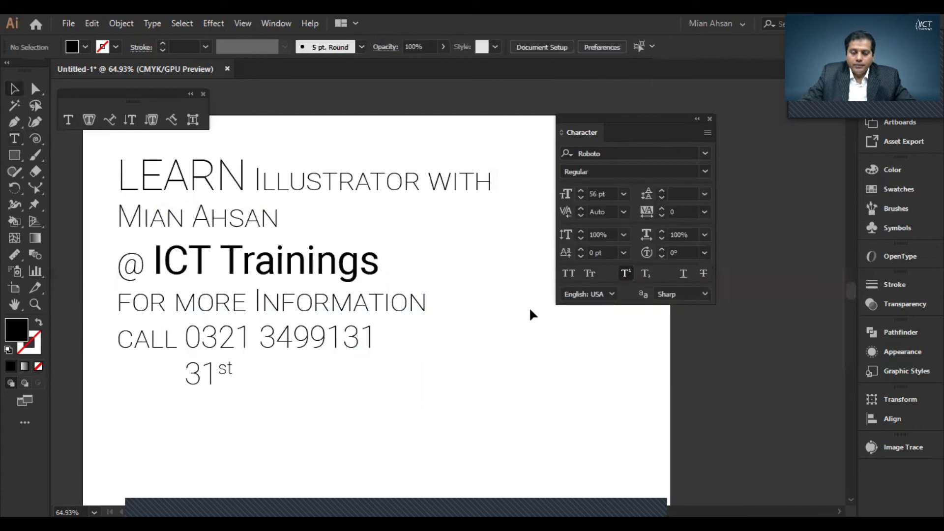